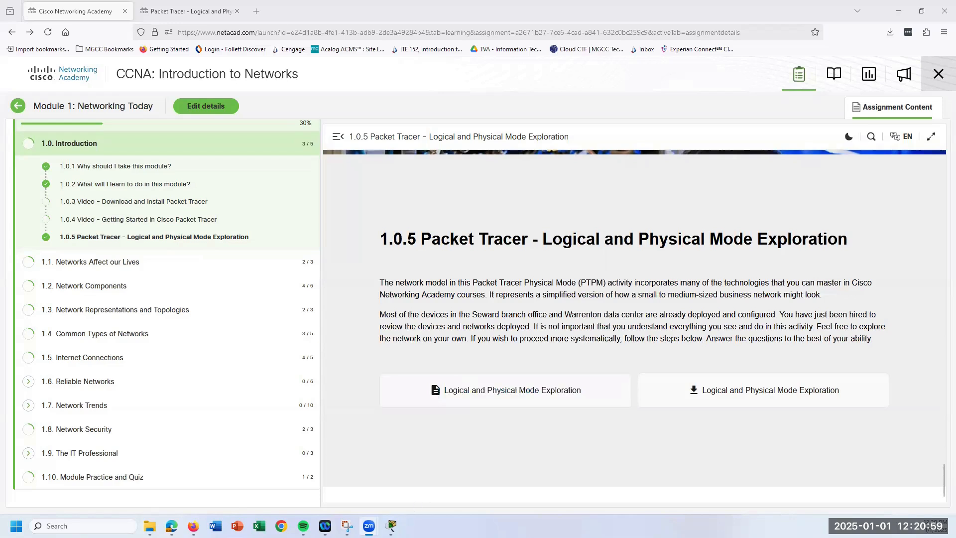
Switch to Packet Tracer, check the name in the user profile and accept the profile
click(391, 526)
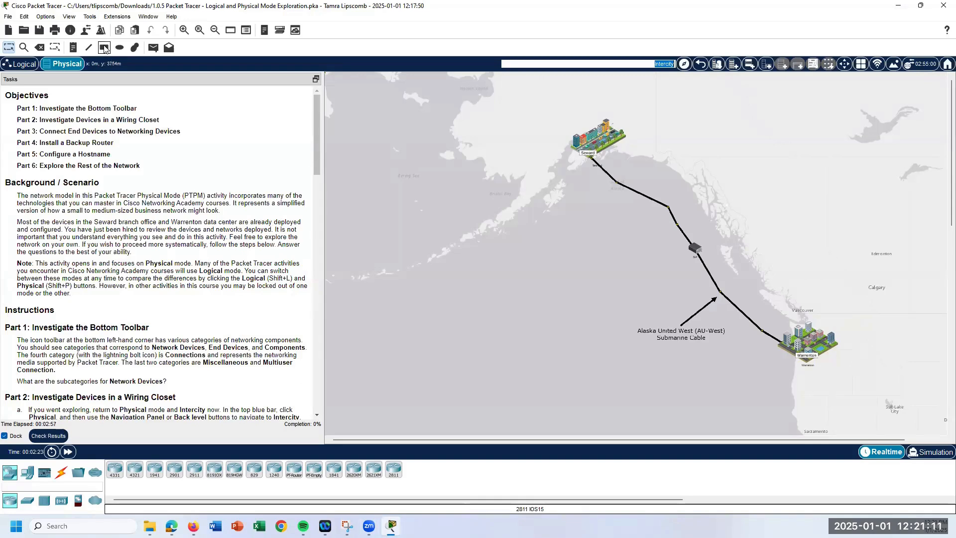
click(45, 16)
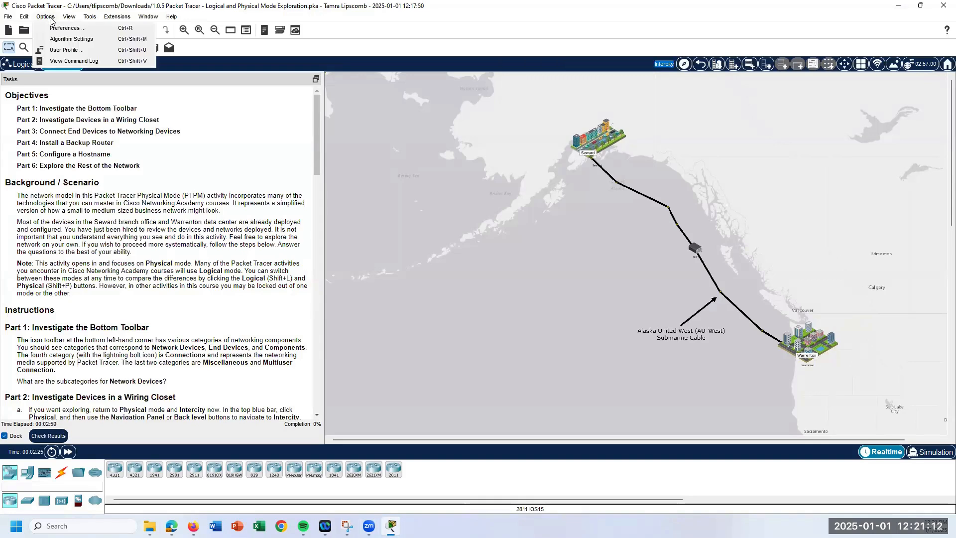
click(68, 51)
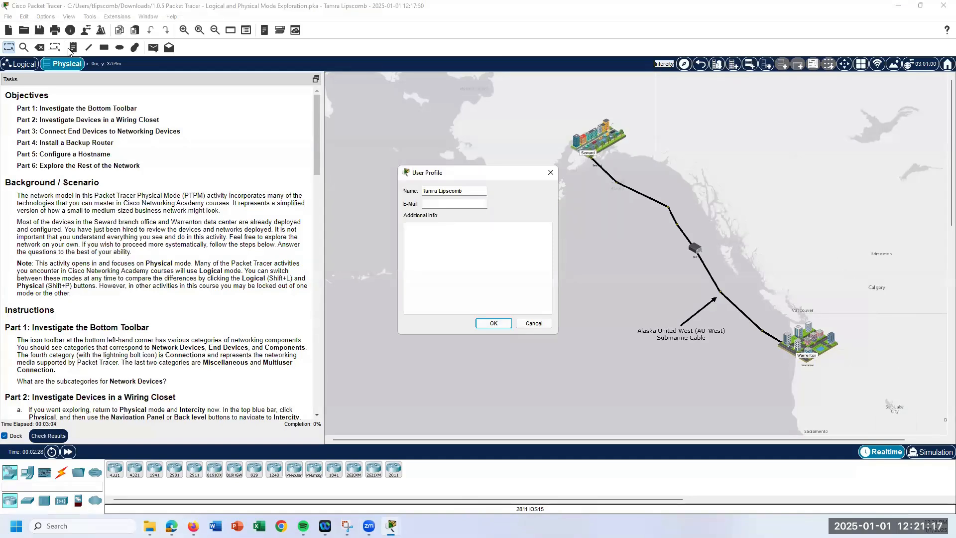
click(494, 324)
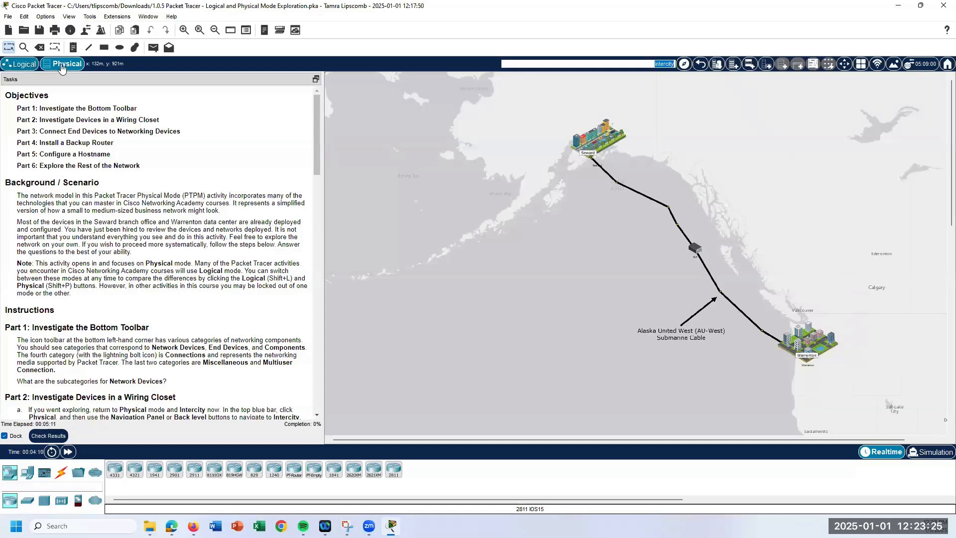
Compare the Logical and Physical modes of the network, finishing in Physical mode at the Intercity level
click(28, 65)
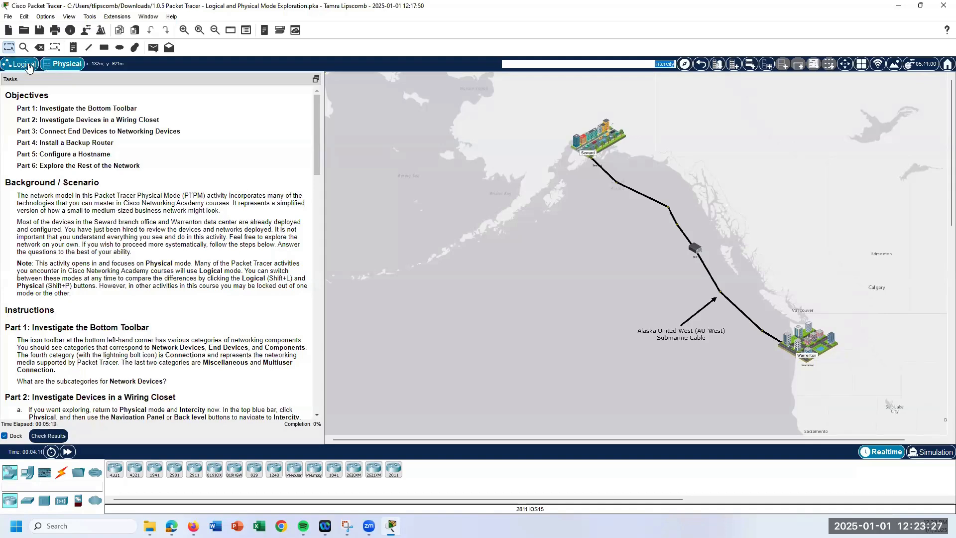
click(28, 65)
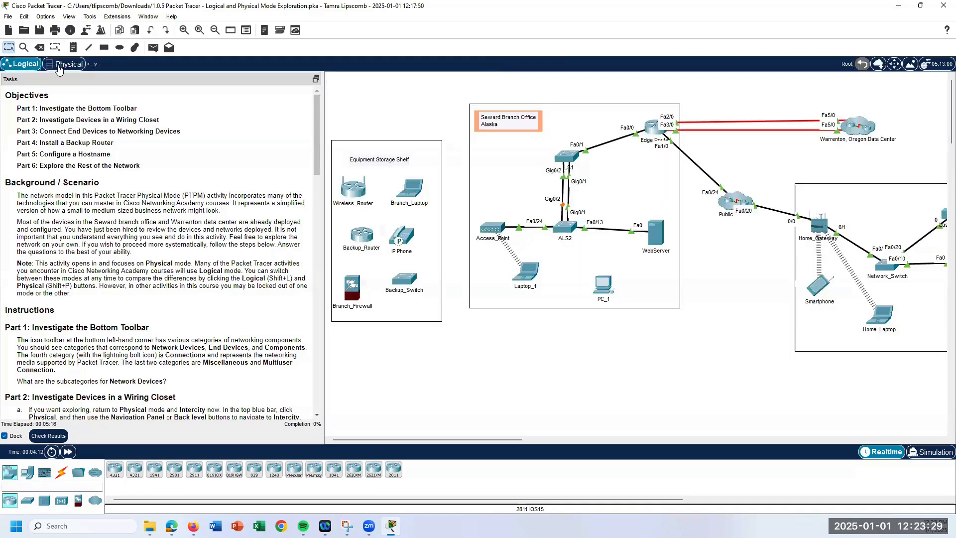
click(58, 66)
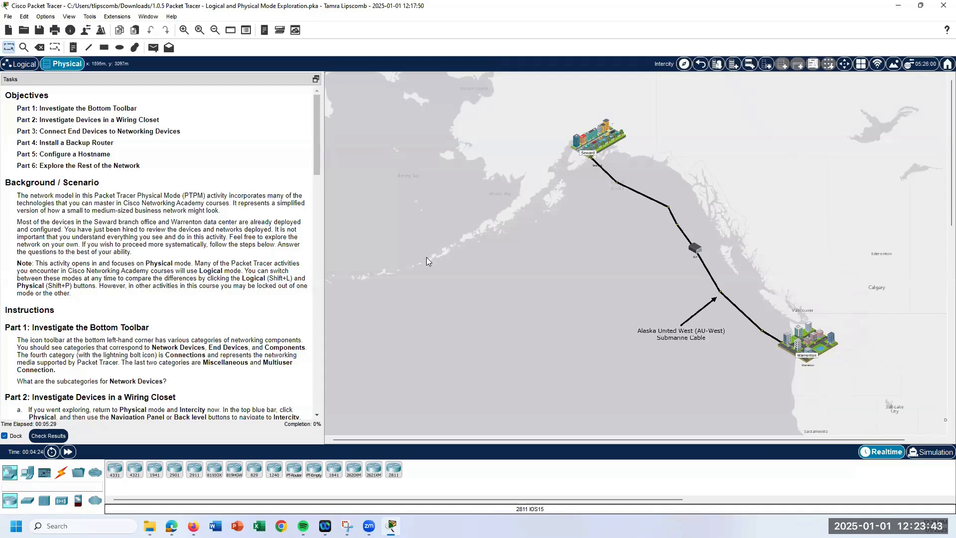
key(shift+l)
key(shift+p)
Check the activity results, review the assessment items and close the results
scroll(320, 168, down, 1)
scroll(321, 191, down, 5)
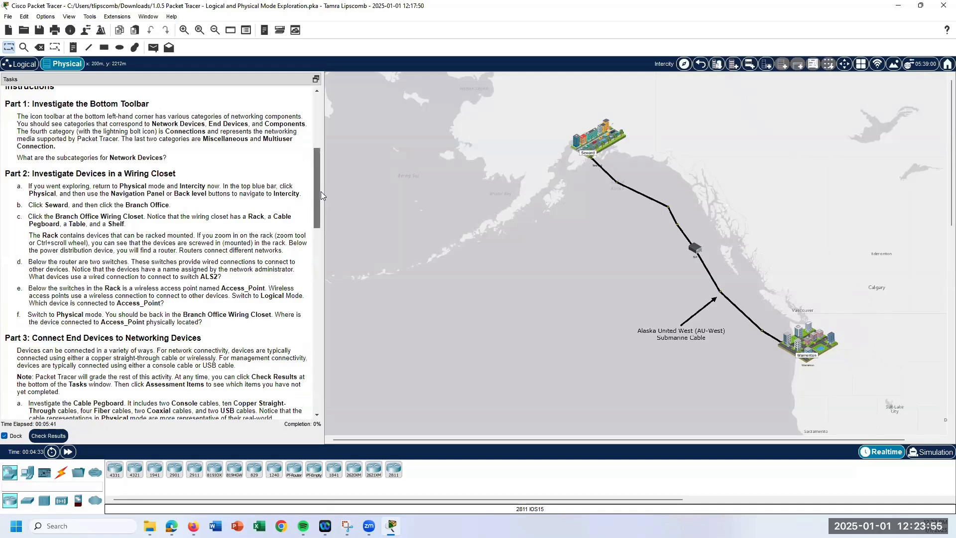
scroll(321, 188, down, 1)
scroll(320, 188, up, 1)
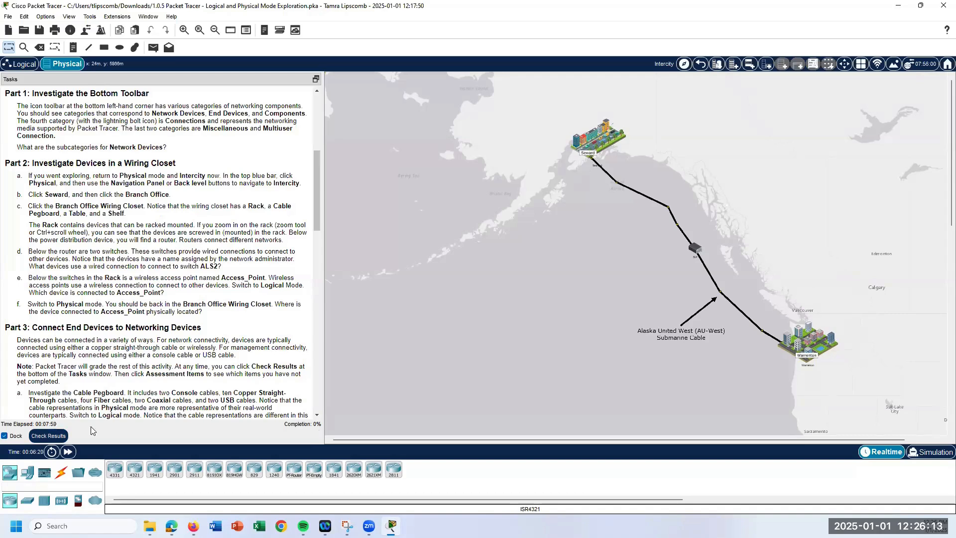
click(56, 437)
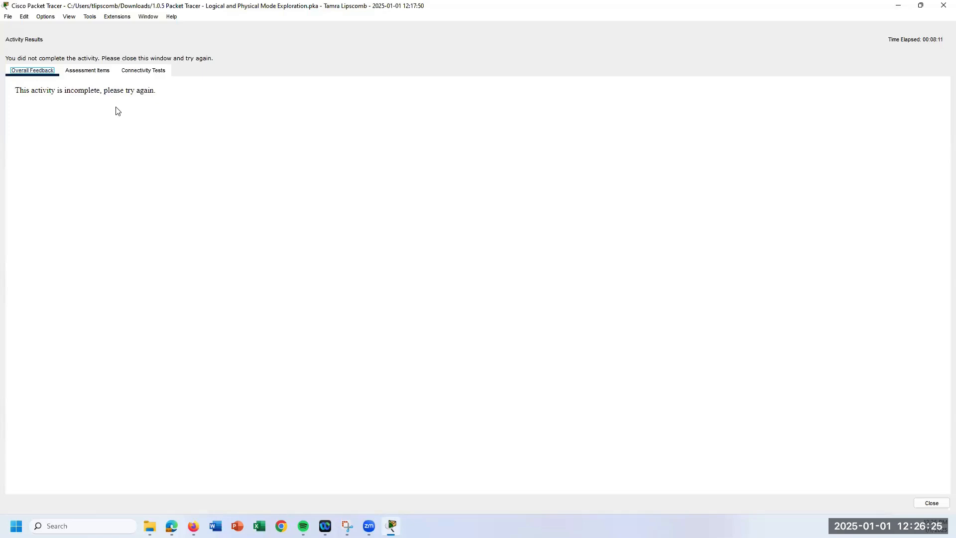
click(92, 74)
click(92, 74)
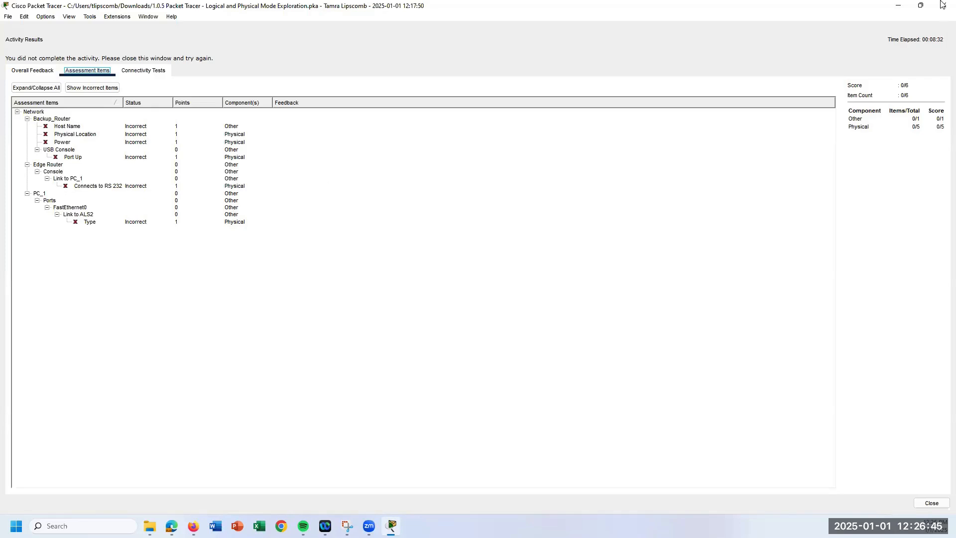
click(934, 504)
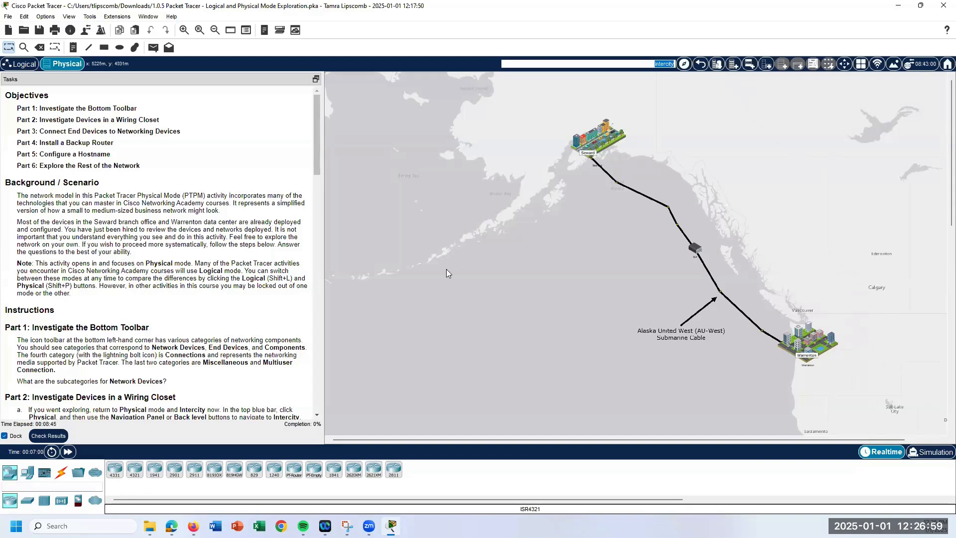
Navigate from Intercity through Seward and the Branch Office into the Branch Office Wiring Closet
drag(318, 166, 319, 225)
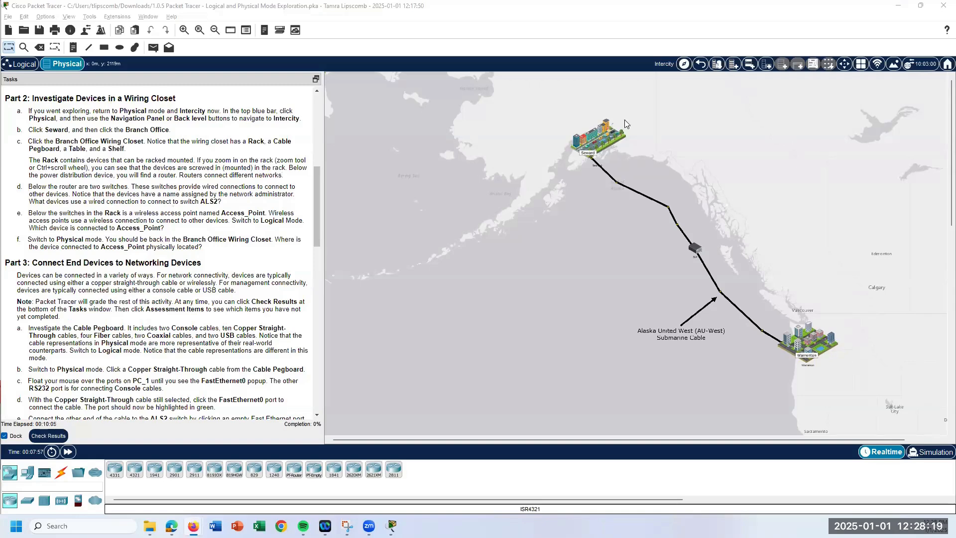
click(599, 146)
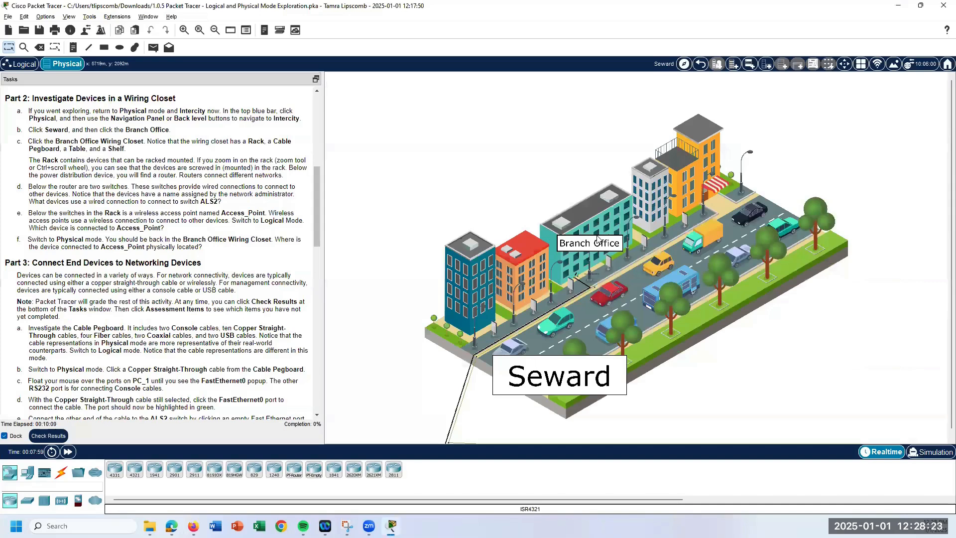
click(598, 238)
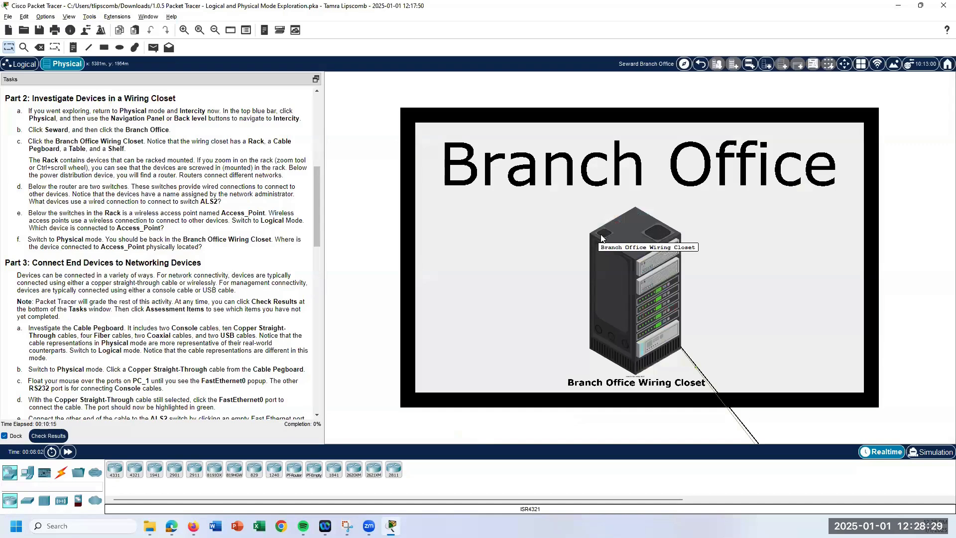
click(648, 289)
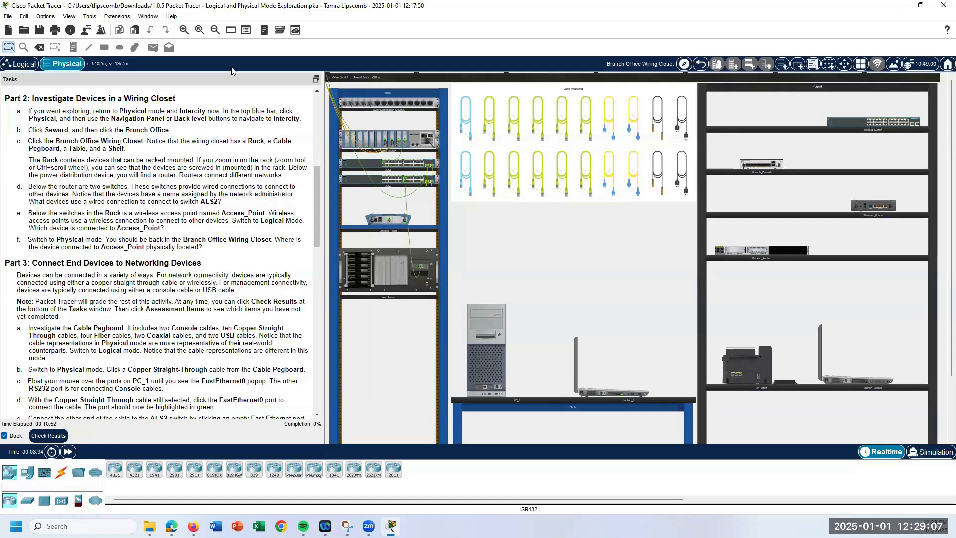
Examine the rack devices up close, including the ALS2 switch and Access_Point, and return to the full wiring closet view
click(183, 30)
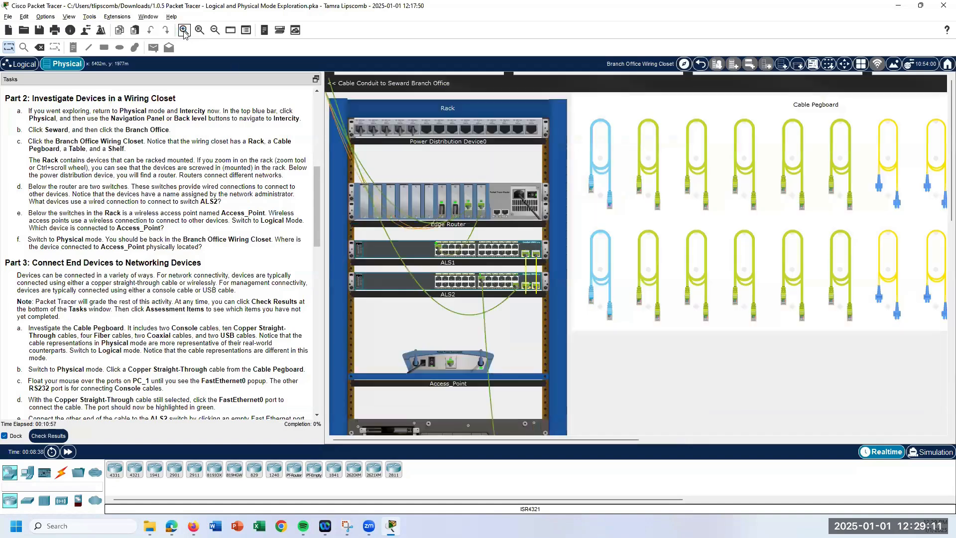
click(183, 30)
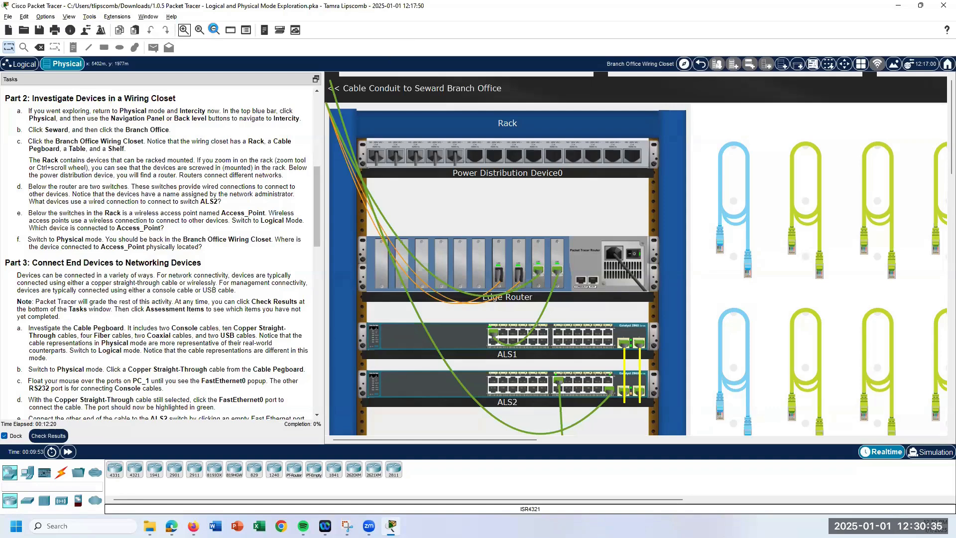
click(215, 30)
click(215, 30)
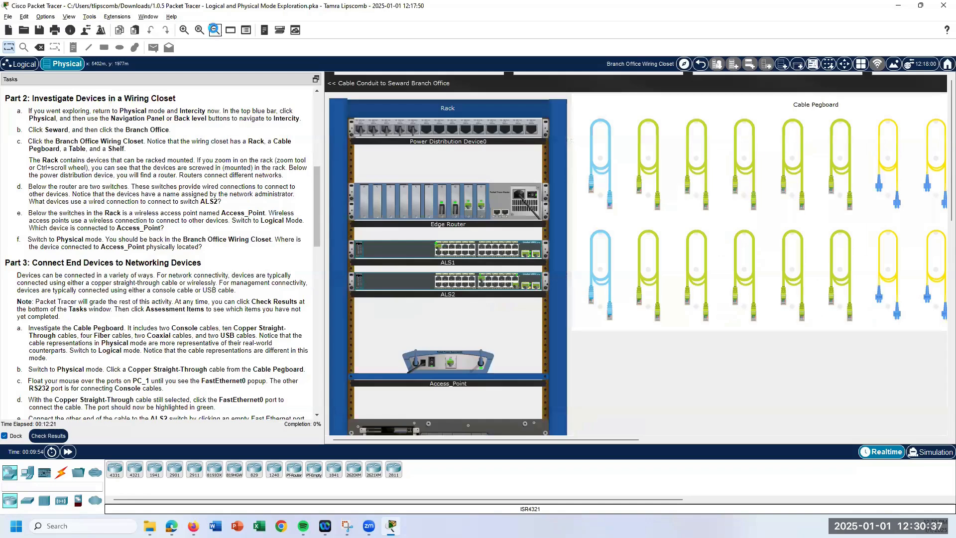
click(214, 30)
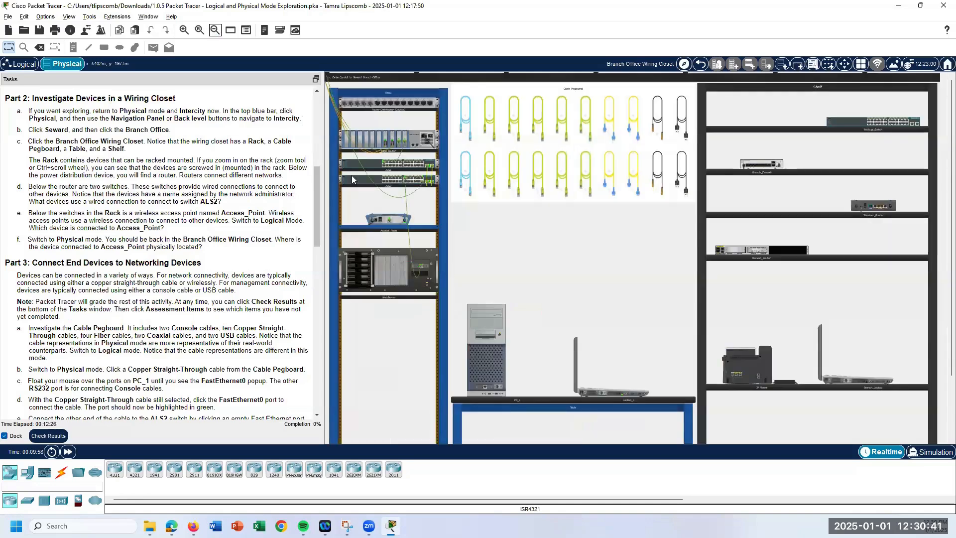
mouse_move(352, 176)
mouse_move(387, 194)
mouse_move(396, 218)
Look up the device details of Laptop_1, connected to Access_Point, in Logical mode and return to Physical mode
key(shift+l)
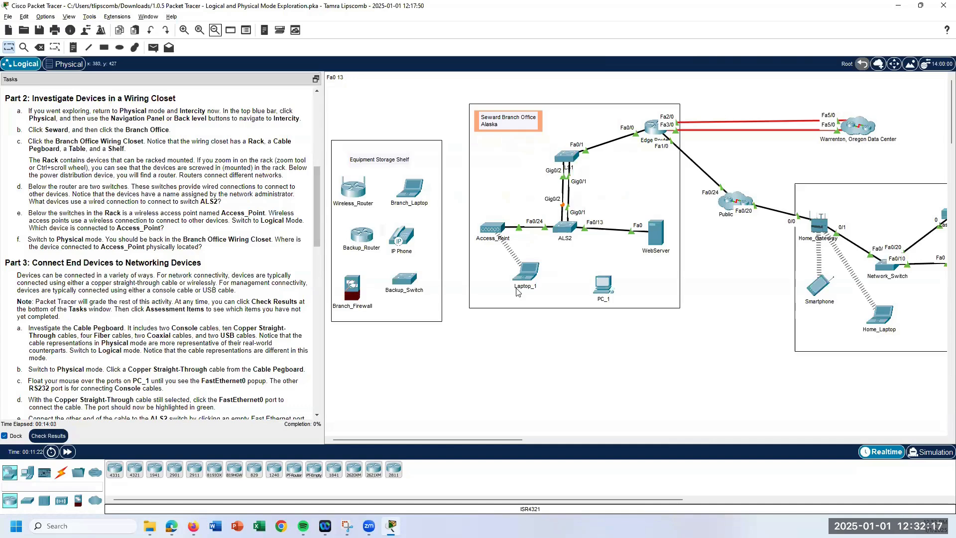
mouse_move(516, 292)
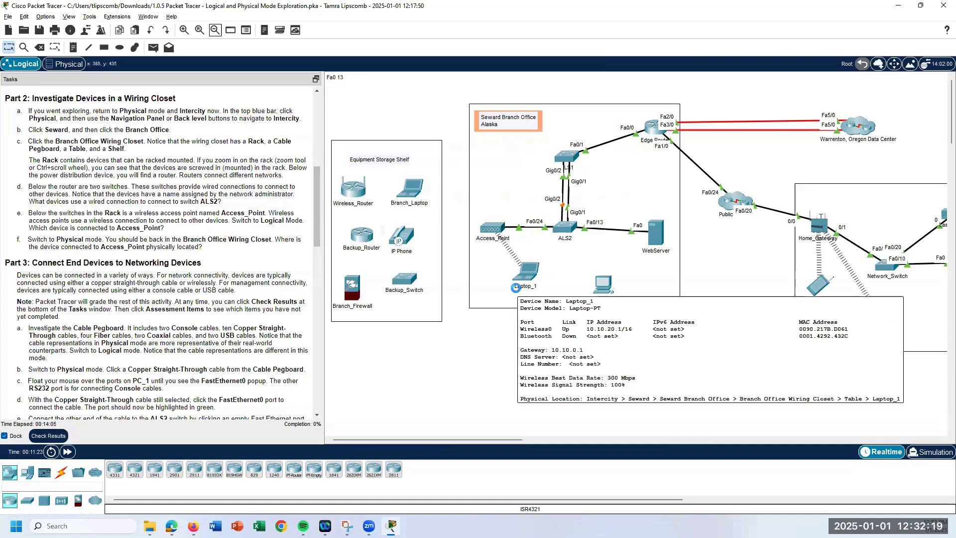
key(shift+p)
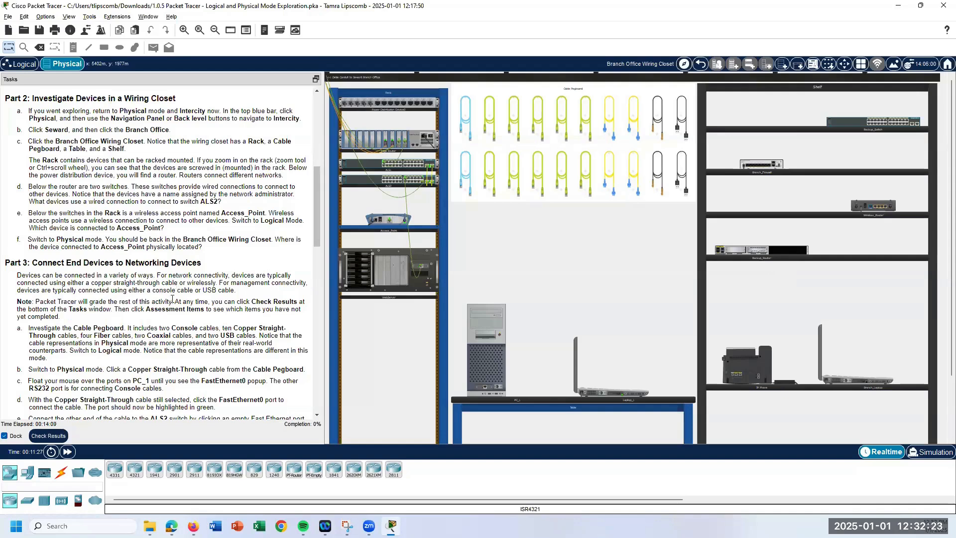
Locate the laptop on the wiring closet's table and the laptop on its shelf
scroll(171, 299, down, 1)
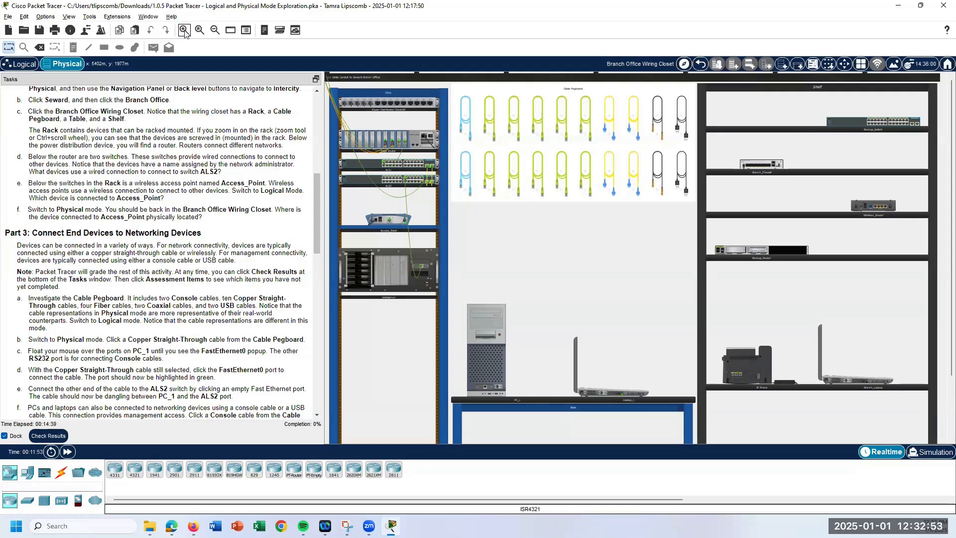
click(199, 30)
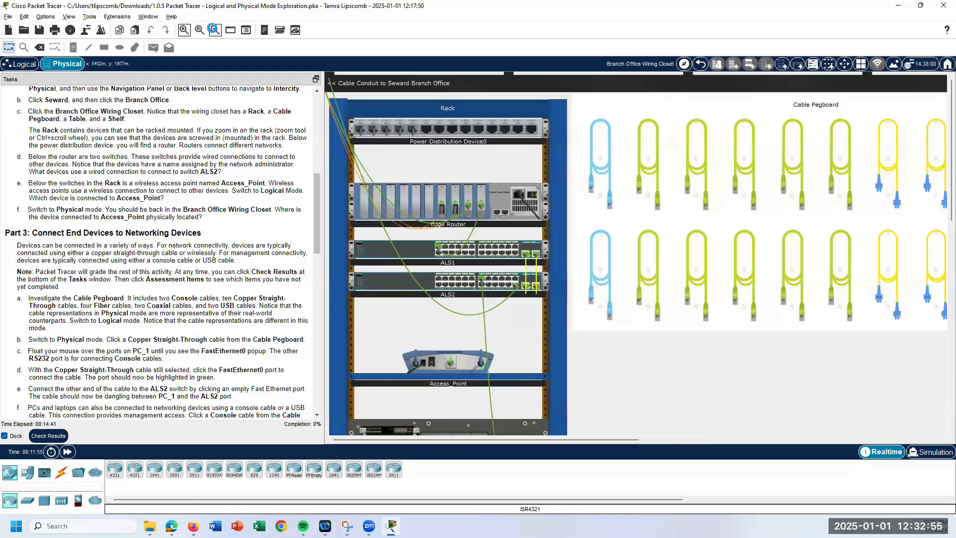
click(215, 30)
click(607, 427)
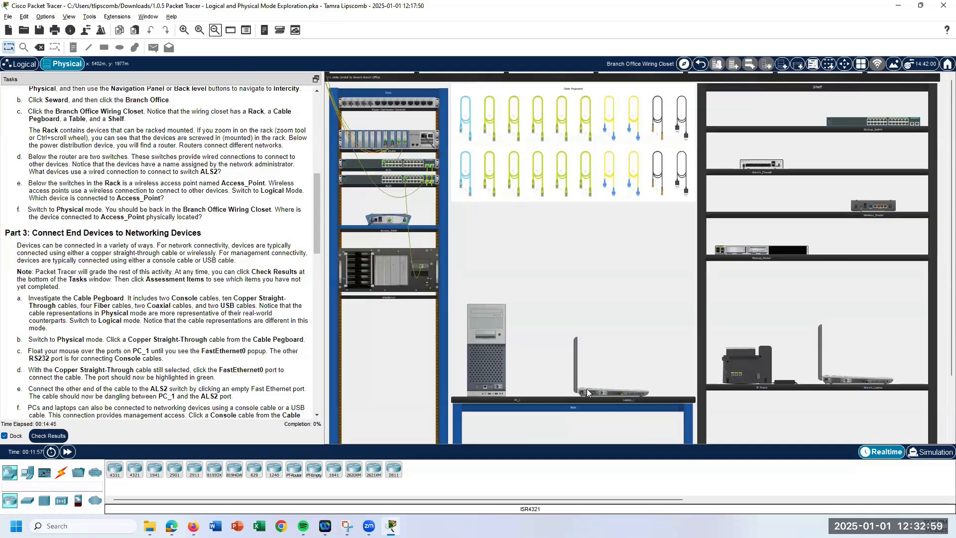
mouse_move(587, 391)
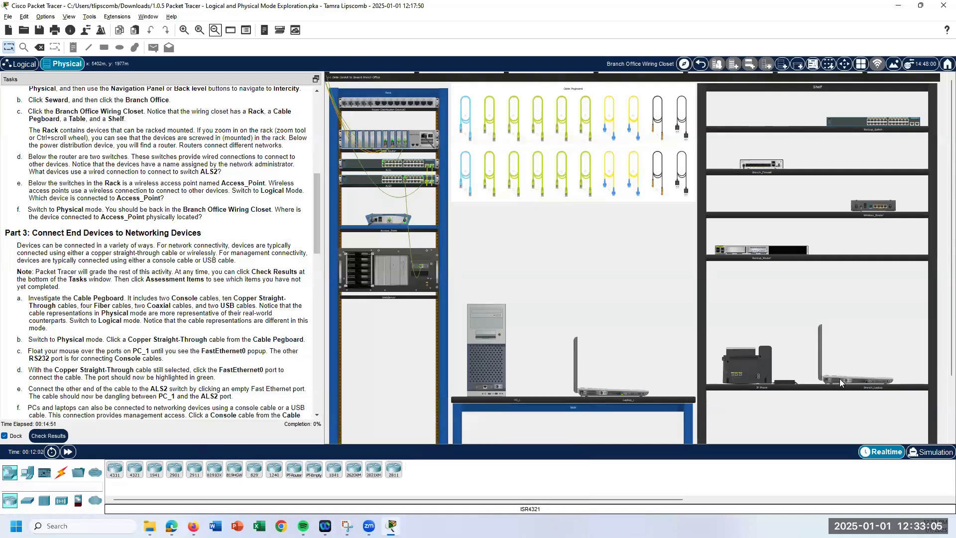
mouse_move(840, 383)
Read the Part 3 instructions and compare the cable representations in Logical mode with those in Physical mode
scroll(111, 269, down, 1)
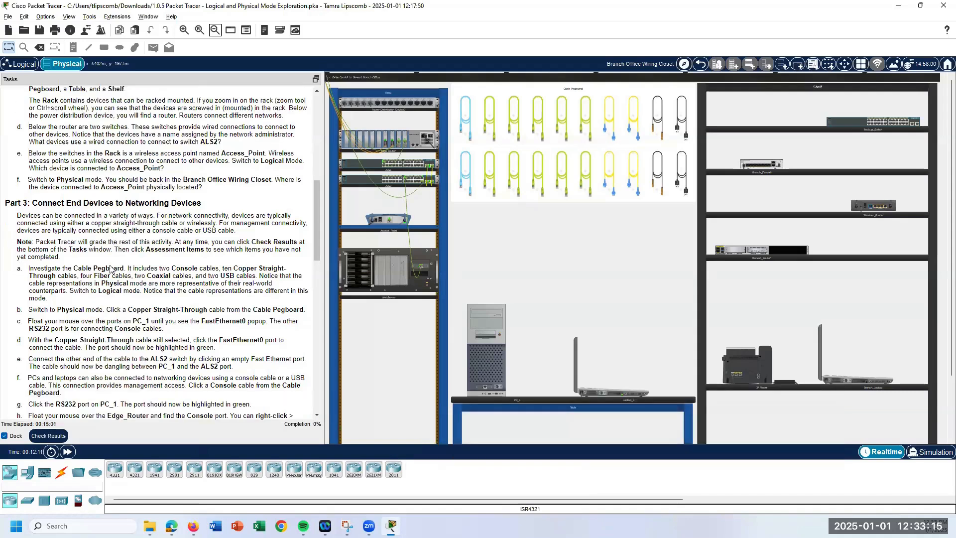
scroll(110, 269, down, 1)
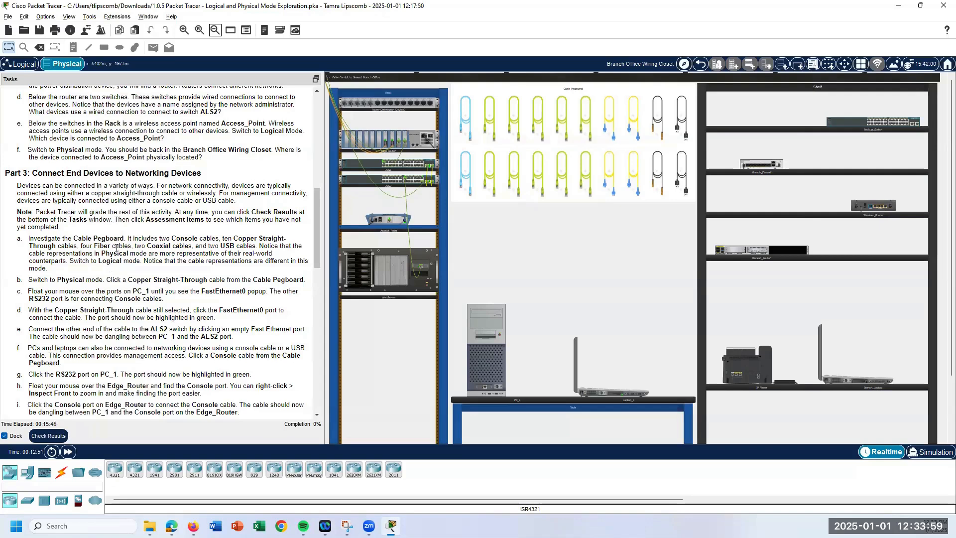
scroll(117, 248, down, 1)
scroll(117, 248, down, 1)
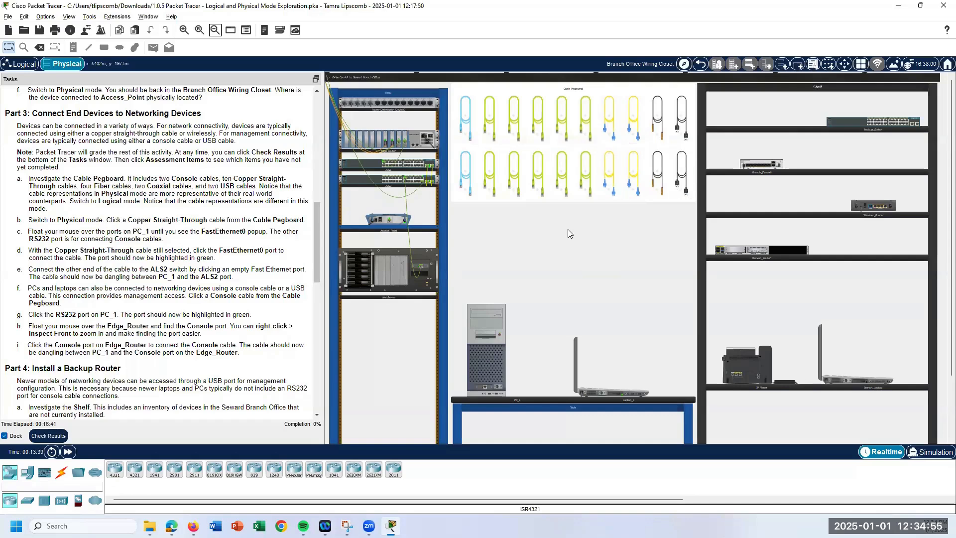
key(ctrl+shift+l)
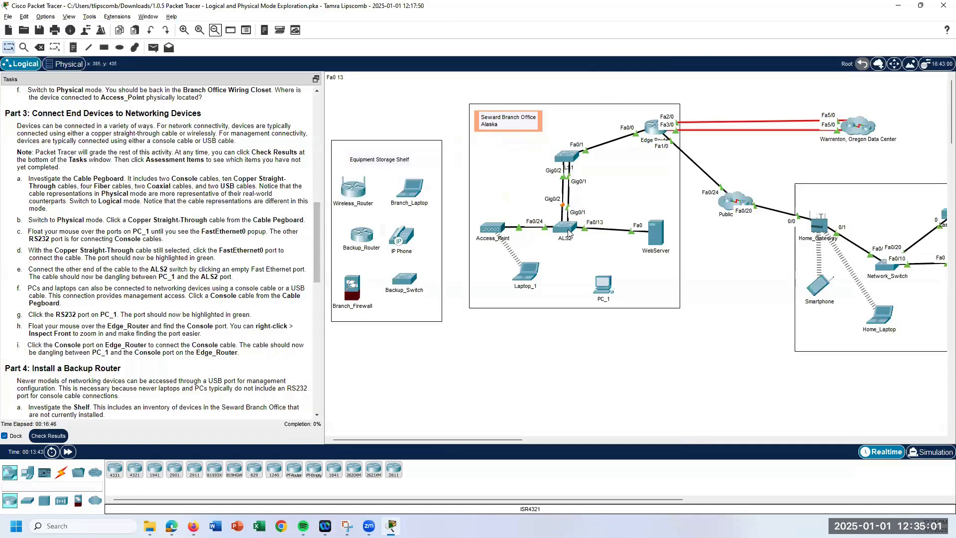
key(ctrl+shift+p)
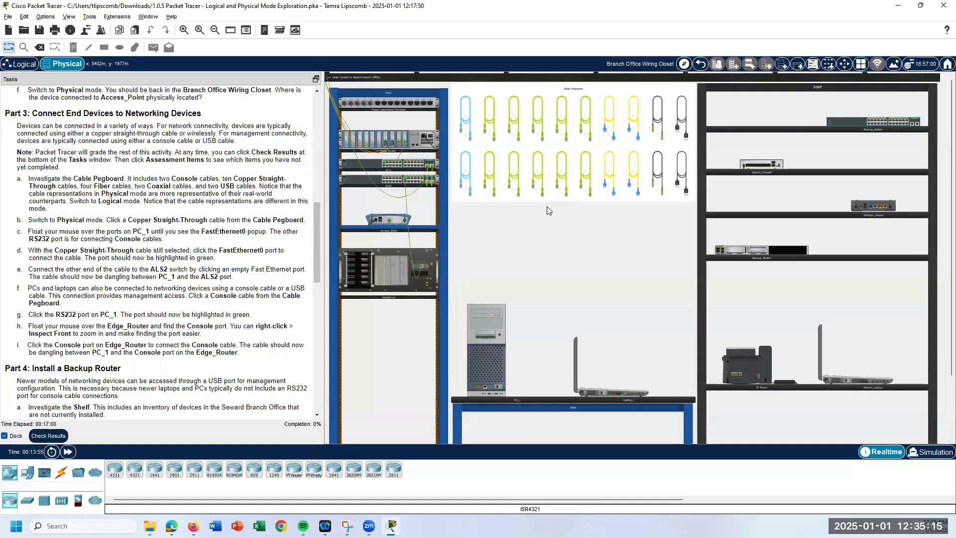
Connect PC_1's FastEthernet0 port to an empty Fast Ethernet port on ALS2 with a Copper Straight-Through cable, and remove the cable again
click(491, 124)
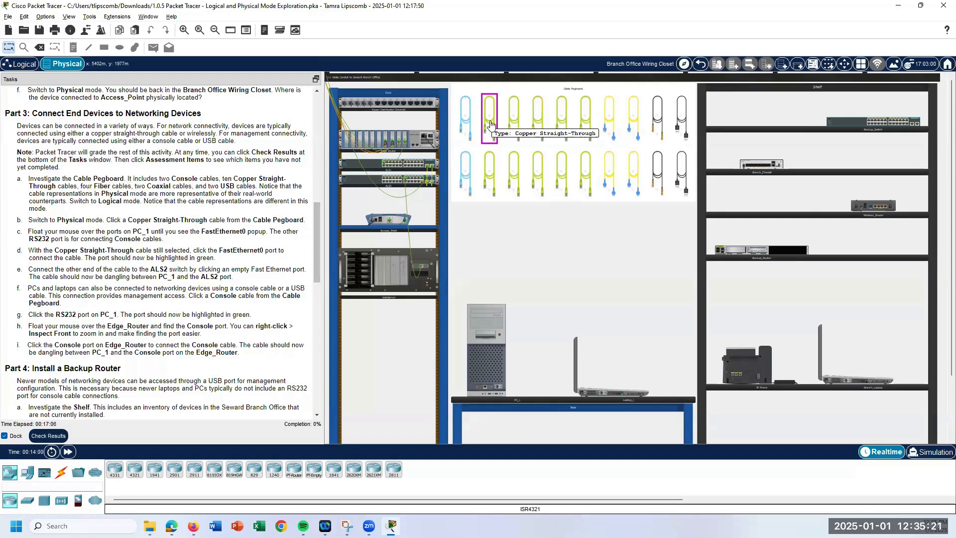
click(490, 123)
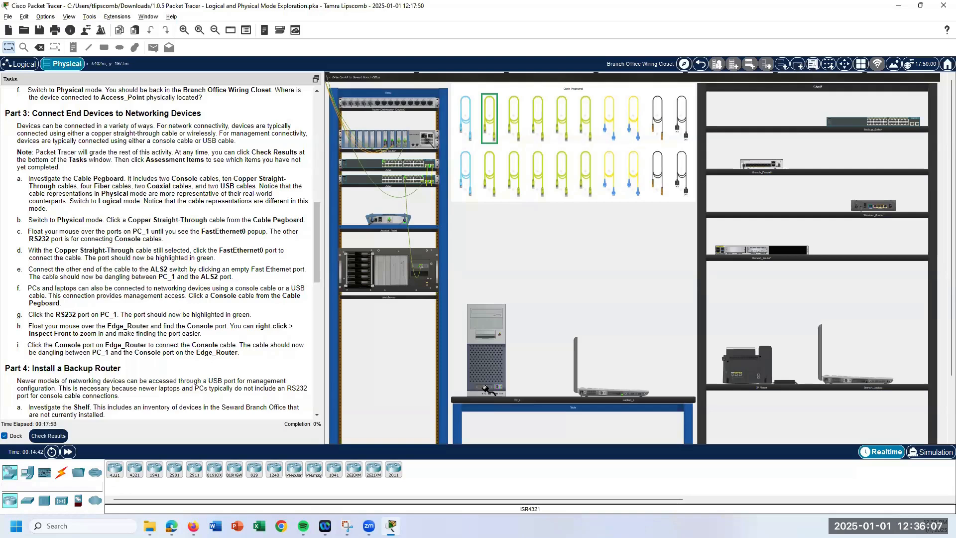
click(485, 387)
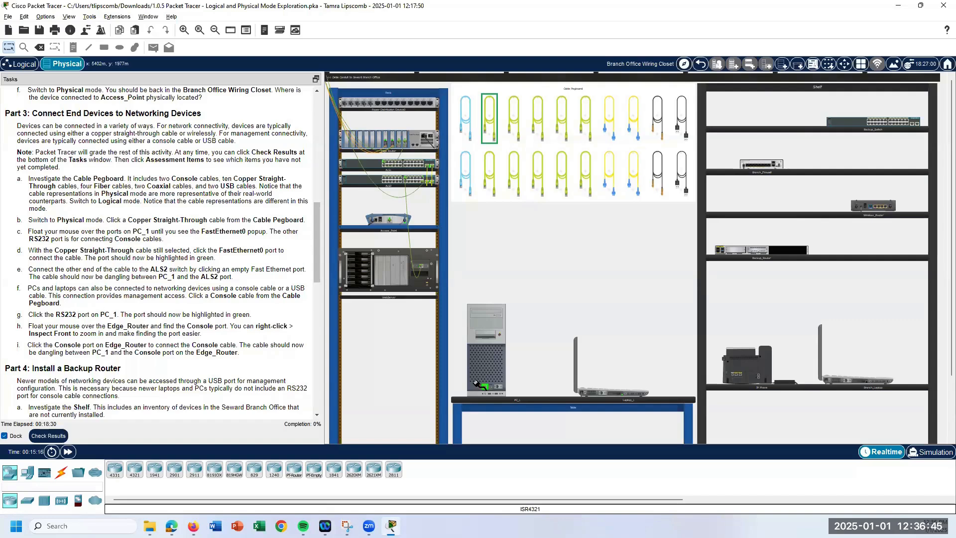
click(387, 179)
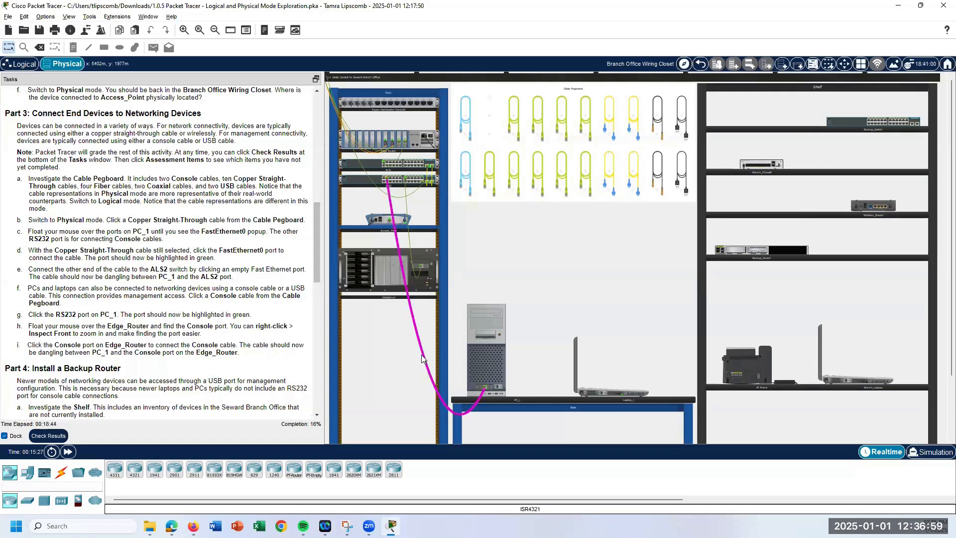
mouse_move(421, 357)
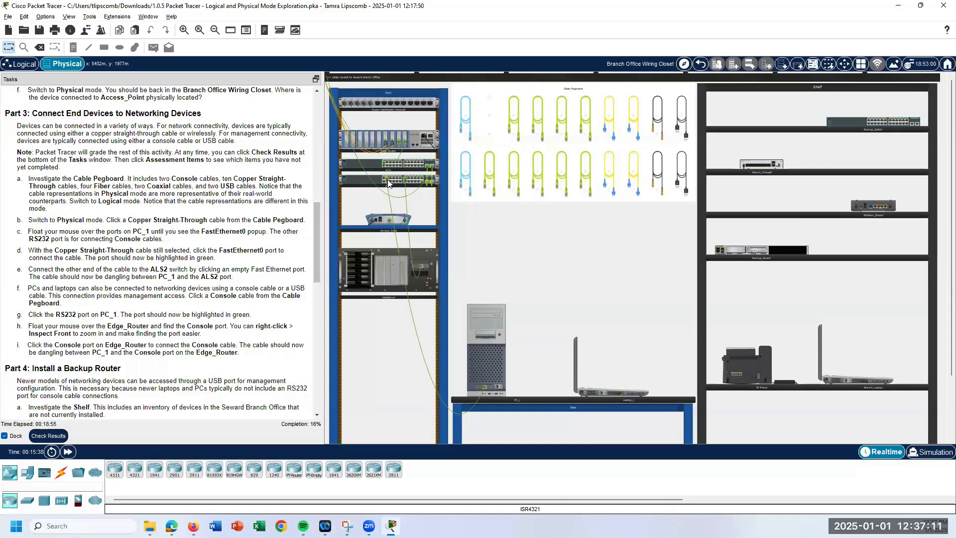
mouse_move(387, 183)
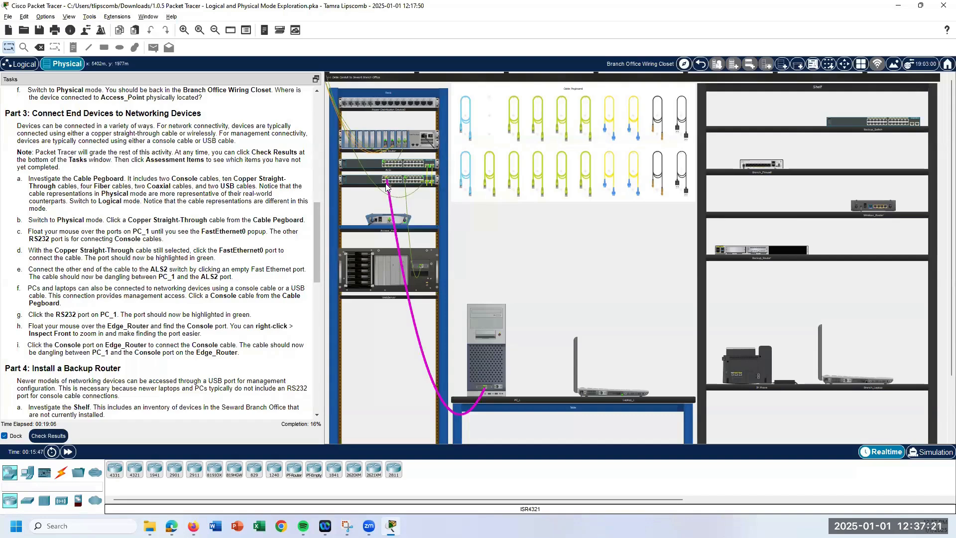
click(388, 180)
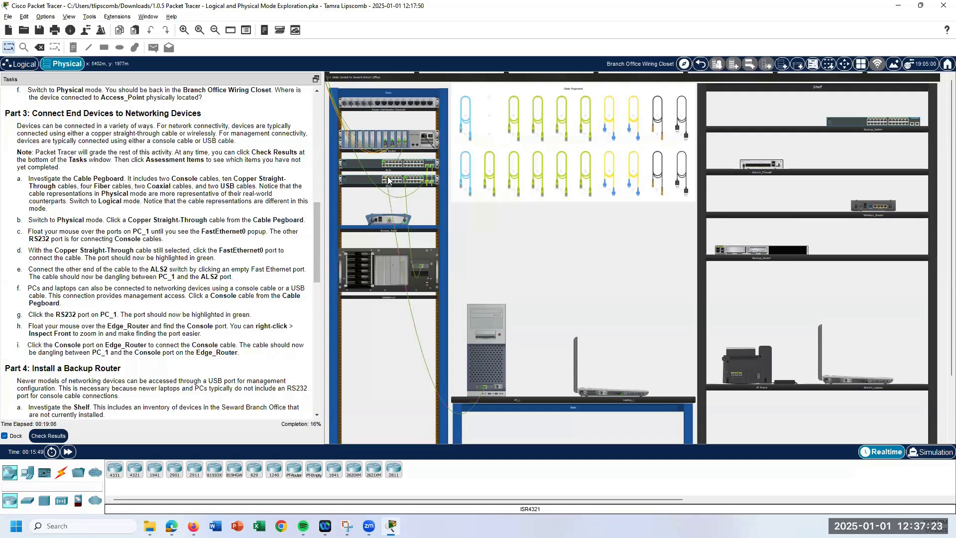
click(493, 114)
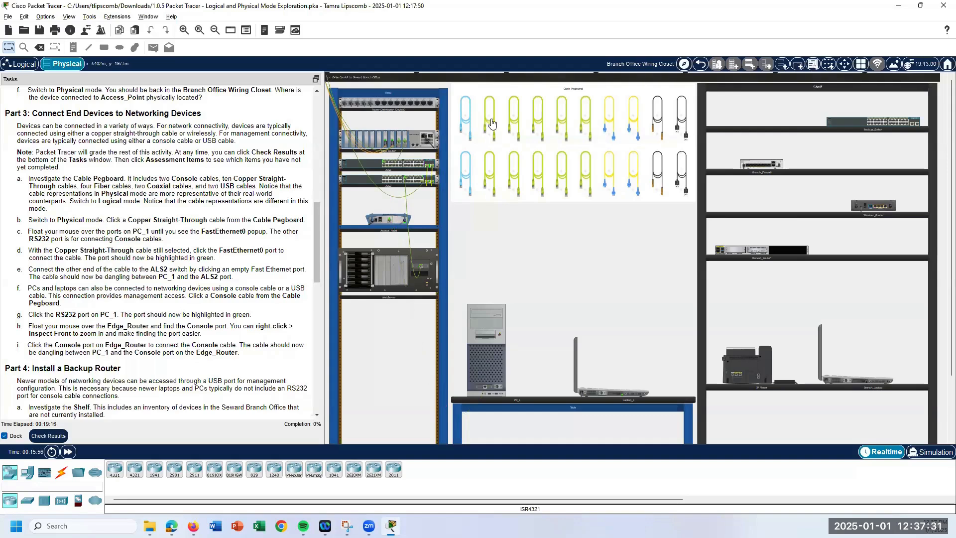
Run a Copper Straight-Through cable from the Cable Pegboard between PC_1's FastEthernet0 port and an empty Fast Ethernet port on ALS2
click(491, 121)
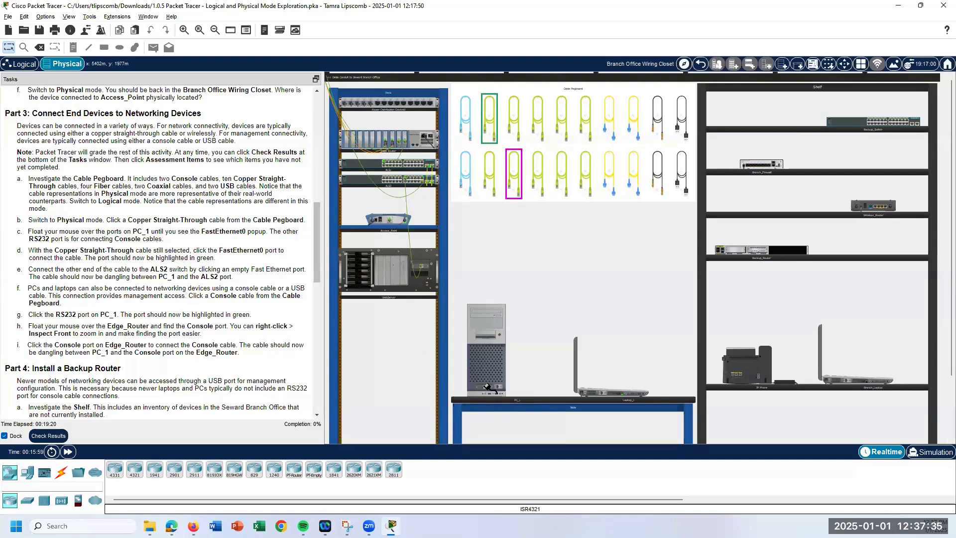
click(485, 387)
click(387, 180)
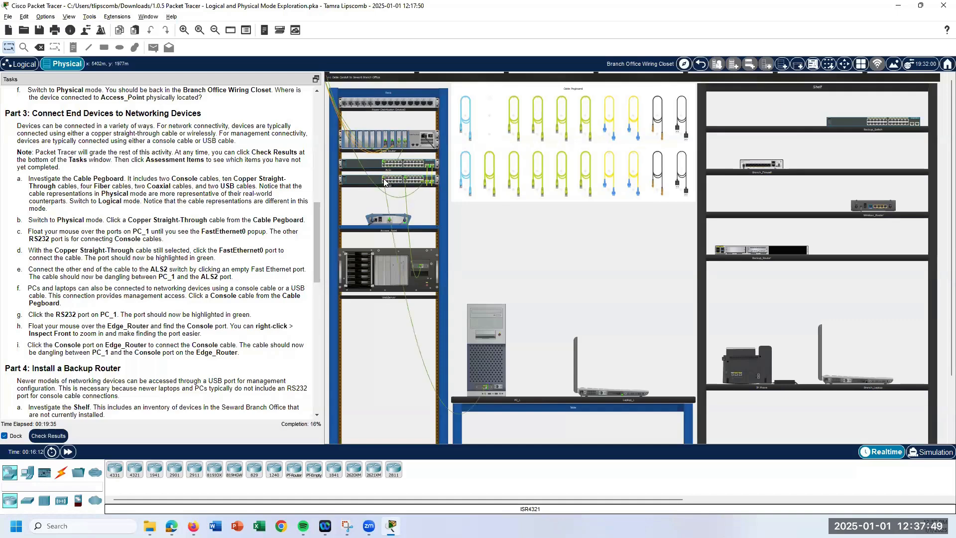
mouse_move(385, 182)
Connect PC_1's RS232 port to the Console port on Edge_Router with a Console cable from the Cable Pegboard
click(467, 125)
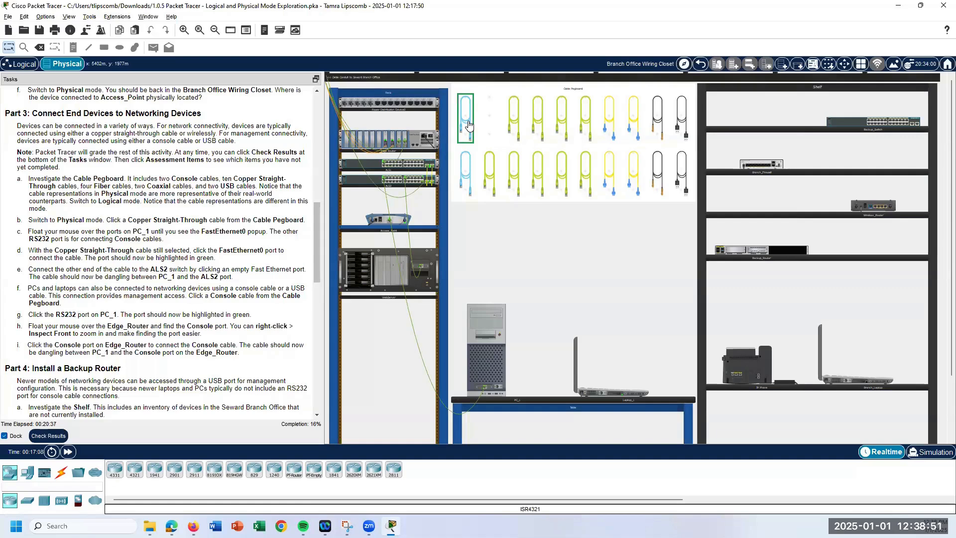
click(498, 388)
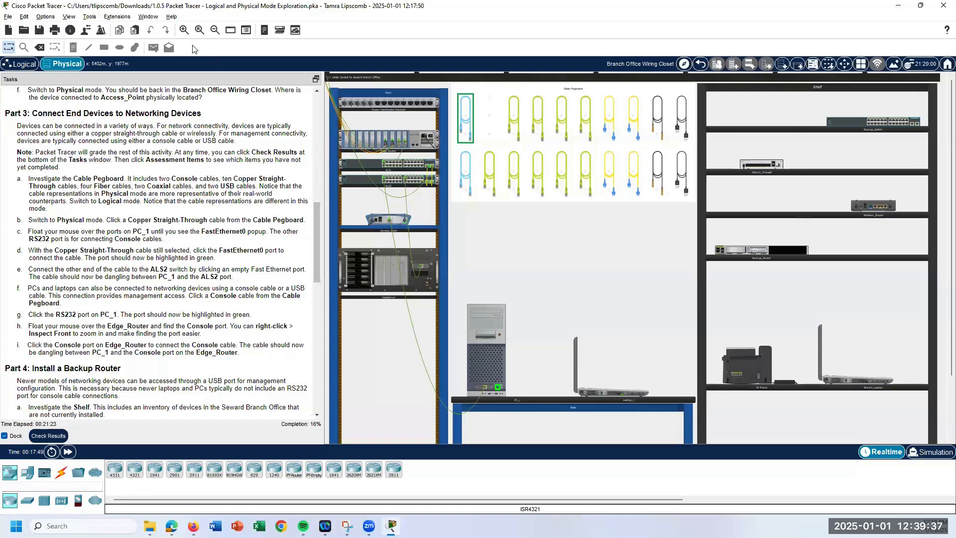
click(184, 30)
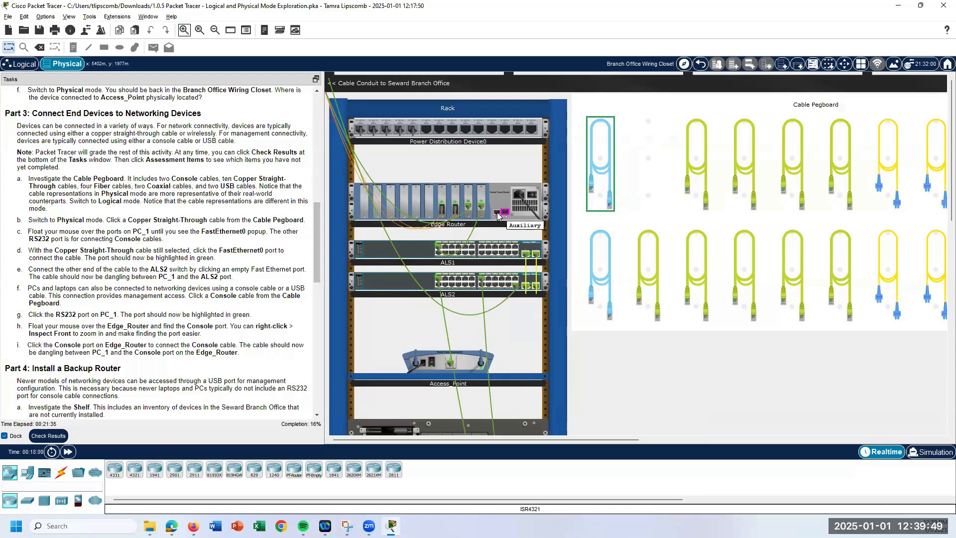
click(497, 214)
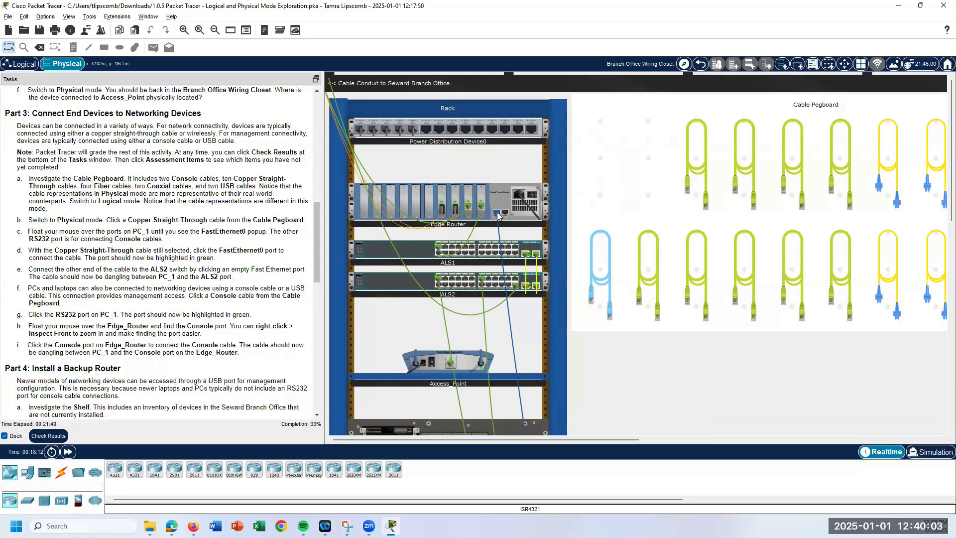
Inspect the front of Edge_Router up close to examine its Console connection, and return to the full wiring closet view
right_click(499, 205)
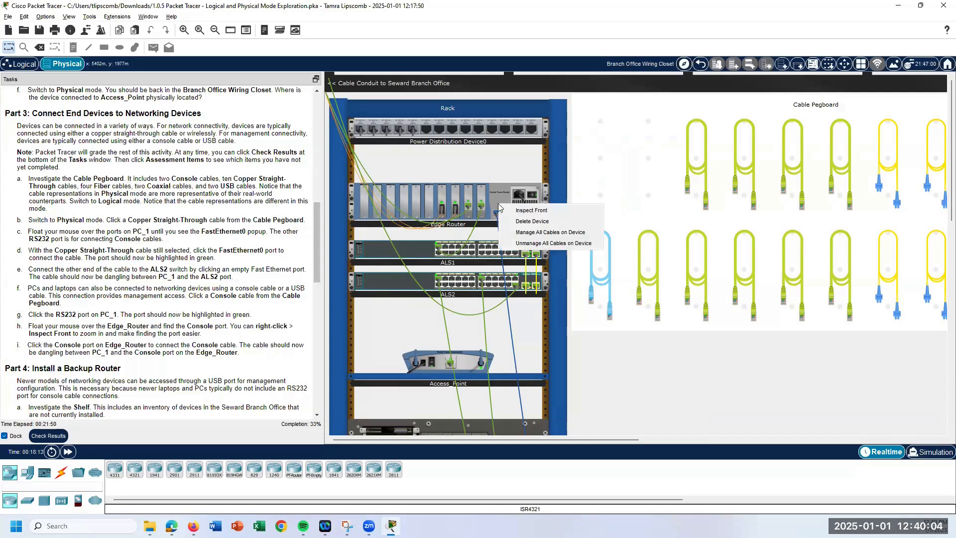
click(523, 211)
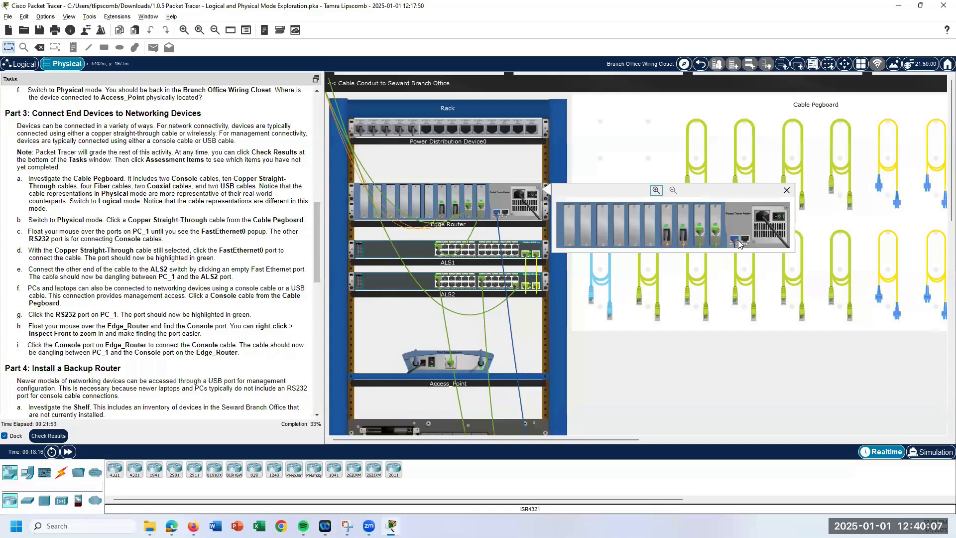
click(656, 191)
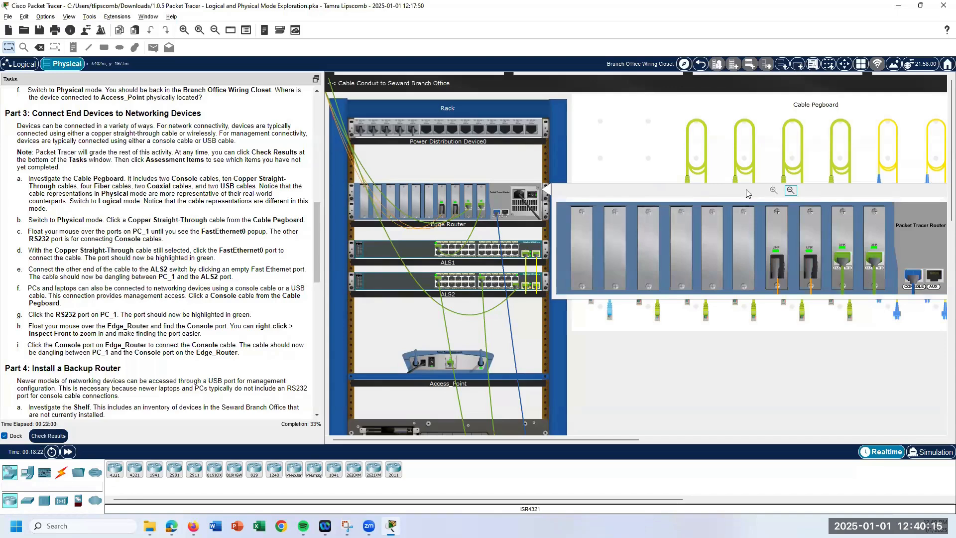
click(215, 30)
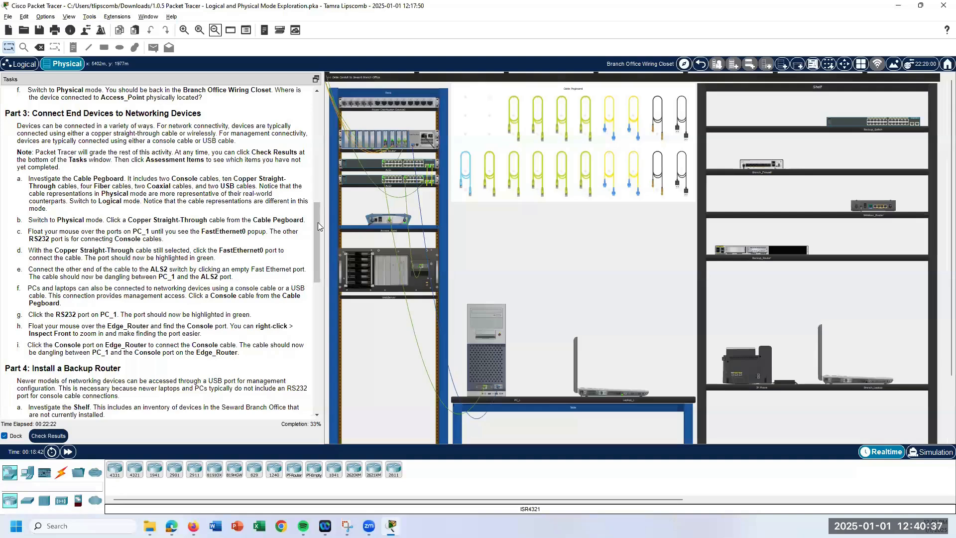
Check the activity results, review the status of the Assessment Items, and close the results
drag(317, 262, 317, 274)
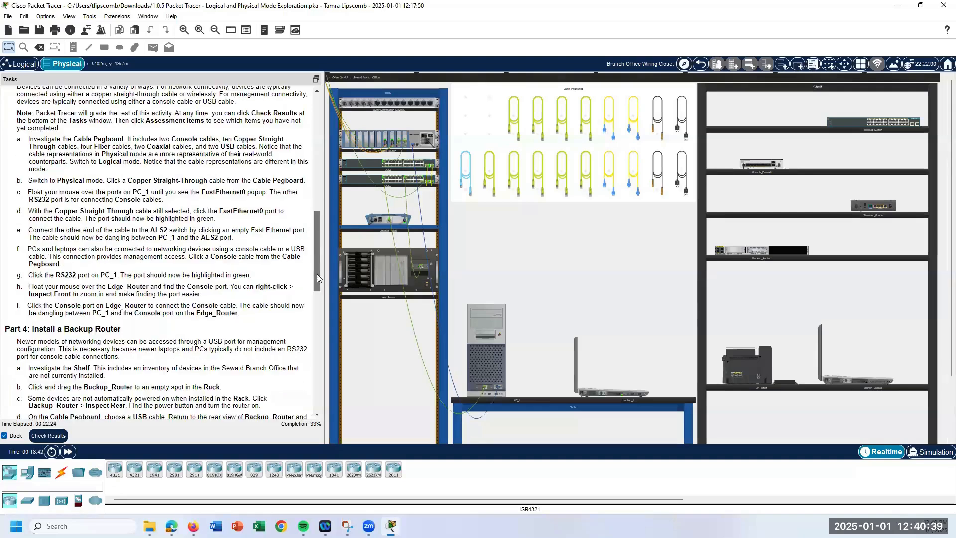
scroll(318, 281, down, 5)
scroll(320, 285, down, 1)
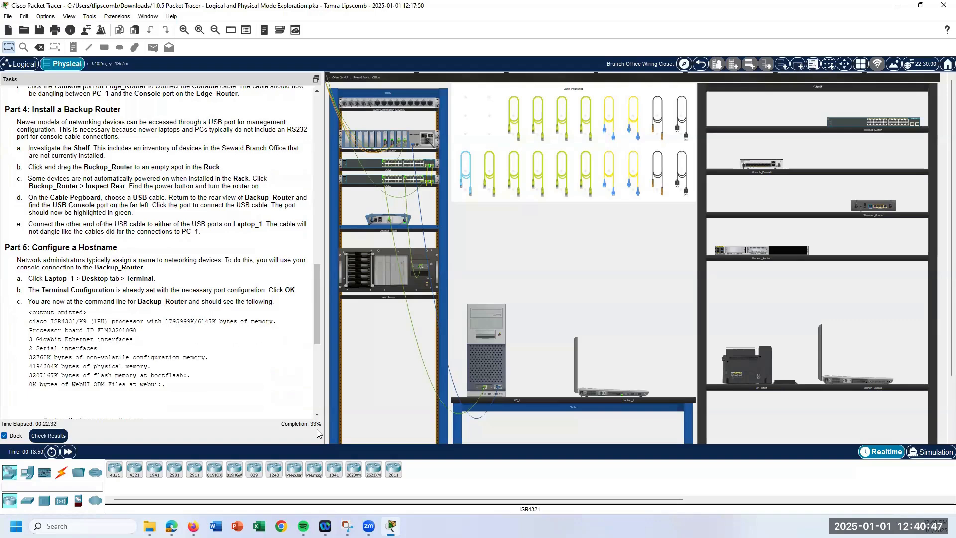
click(62, 437)
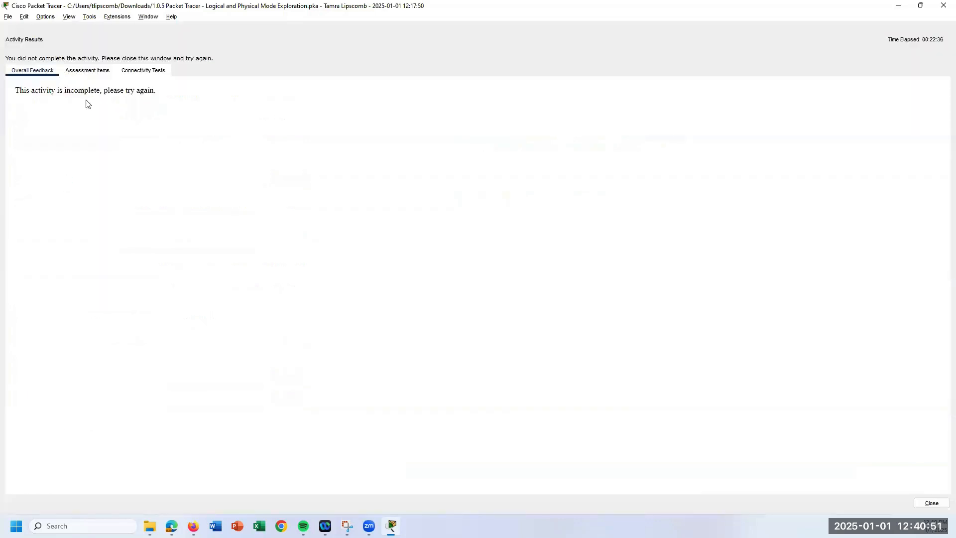
click(88, 74)
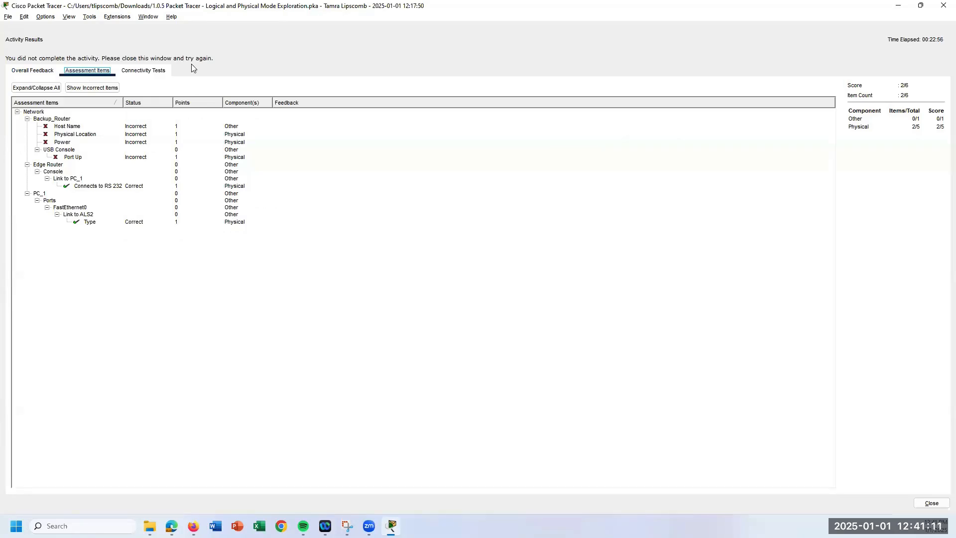
click(931, 502)
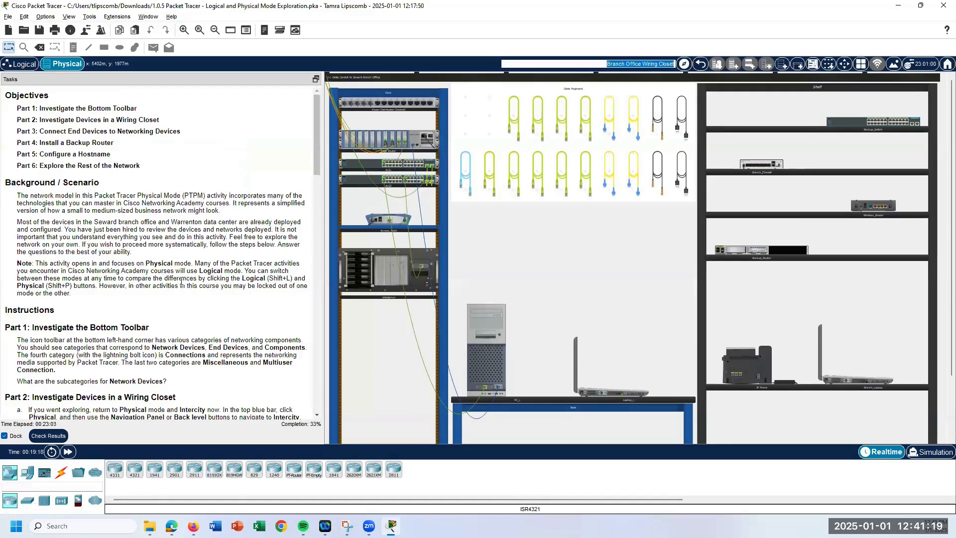
Read the Part 4 instructions and move Backup_Router from the Shelf to the empty Rack spot below the server
scroll(181, 281, down, 15)
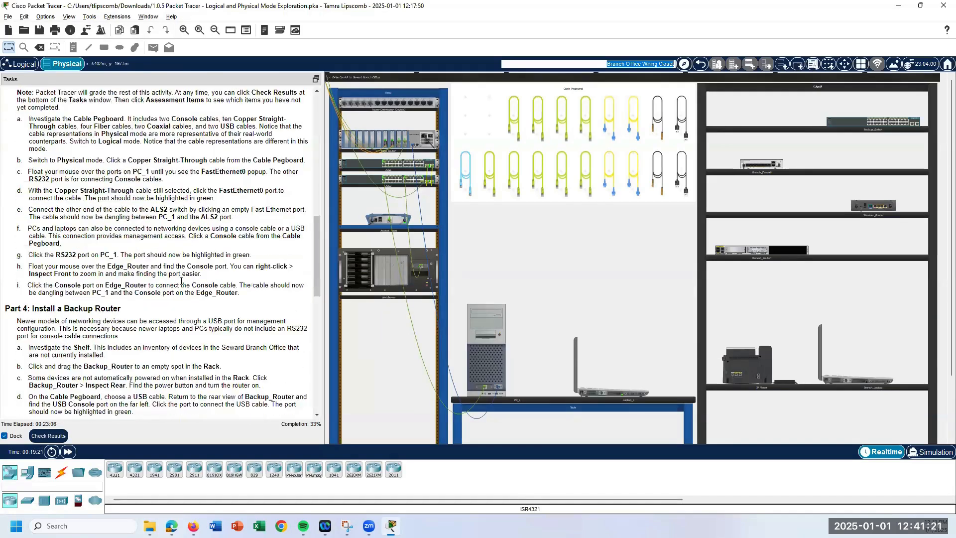
scroll(182, 281, down, 2)
scroll(181, 281, down, 3)
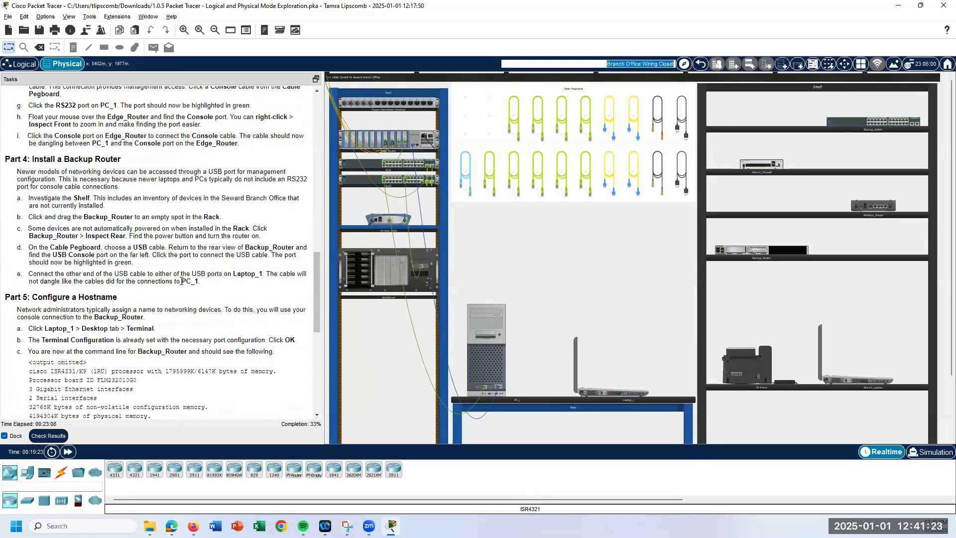
scroll(182, 281, down, 1)
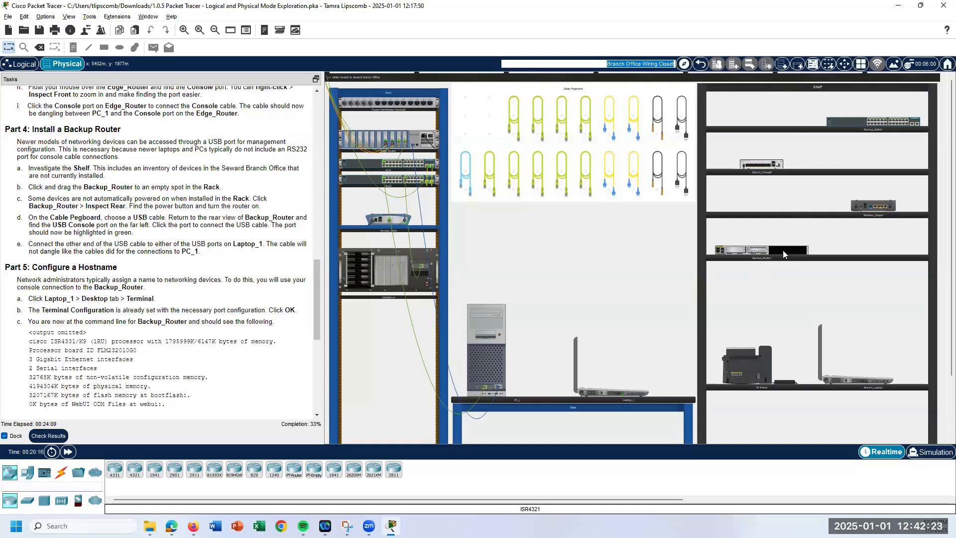
mouse_move(783, 253)
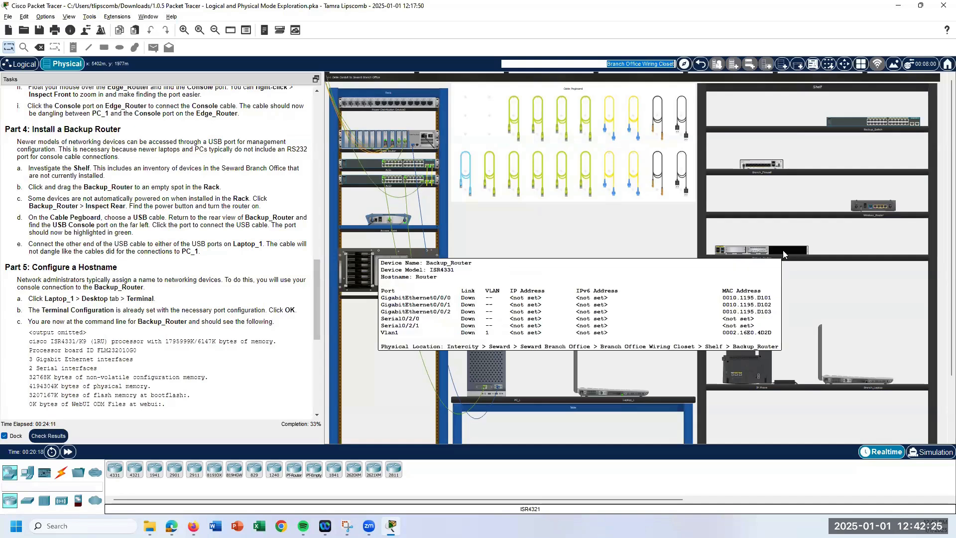
drag(782, 250, 409, 310)
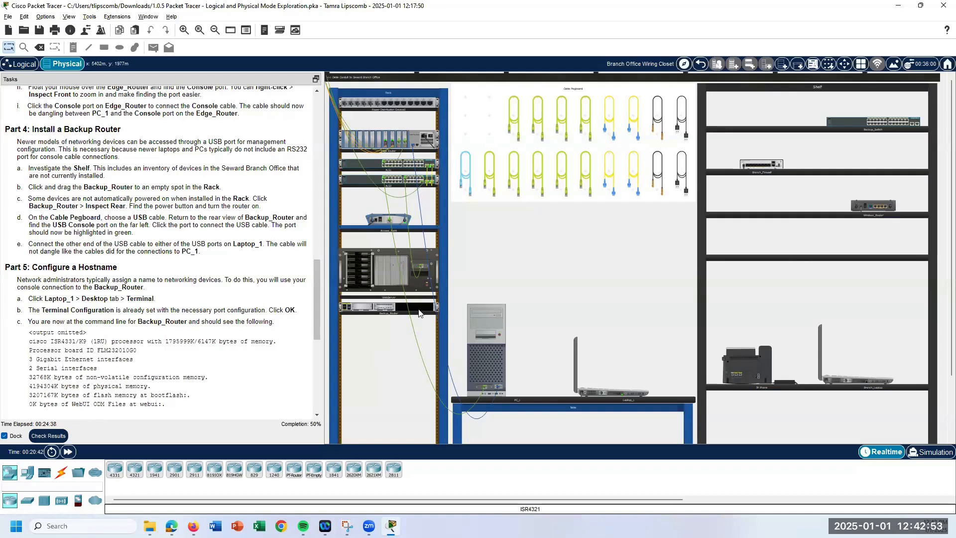
Turn on Backup_Router with the power switch in its rear view, and close the inspection view
mouse_move(418, 312)
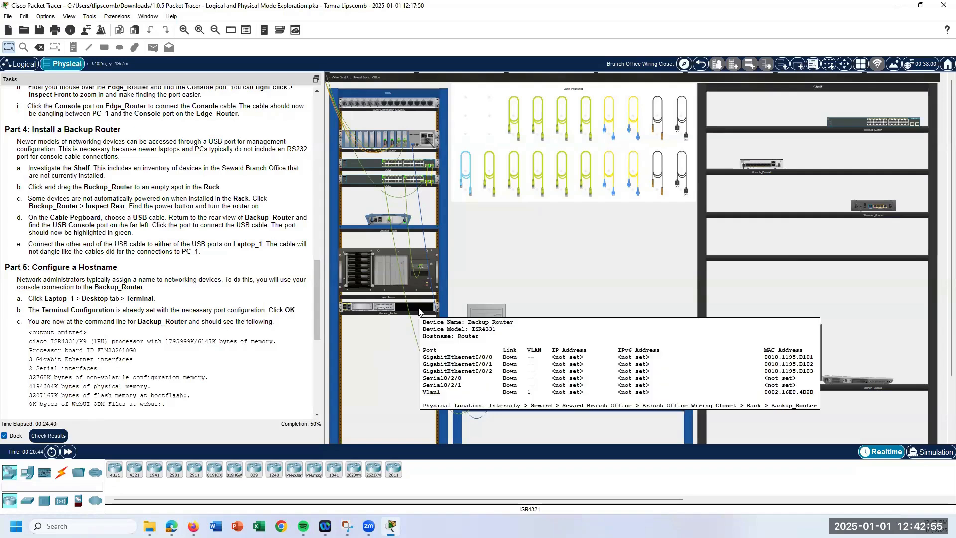
right_click(421, 311)
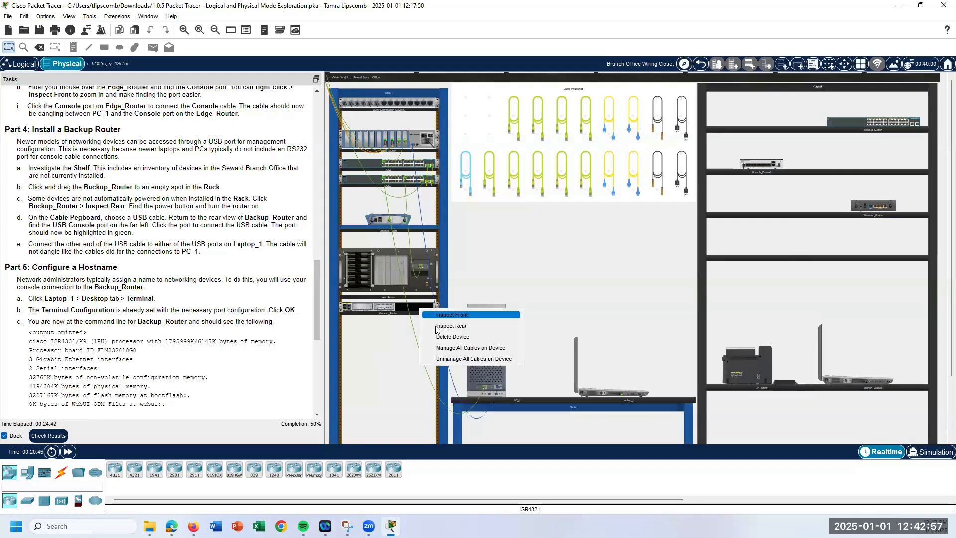
click(437, 326)
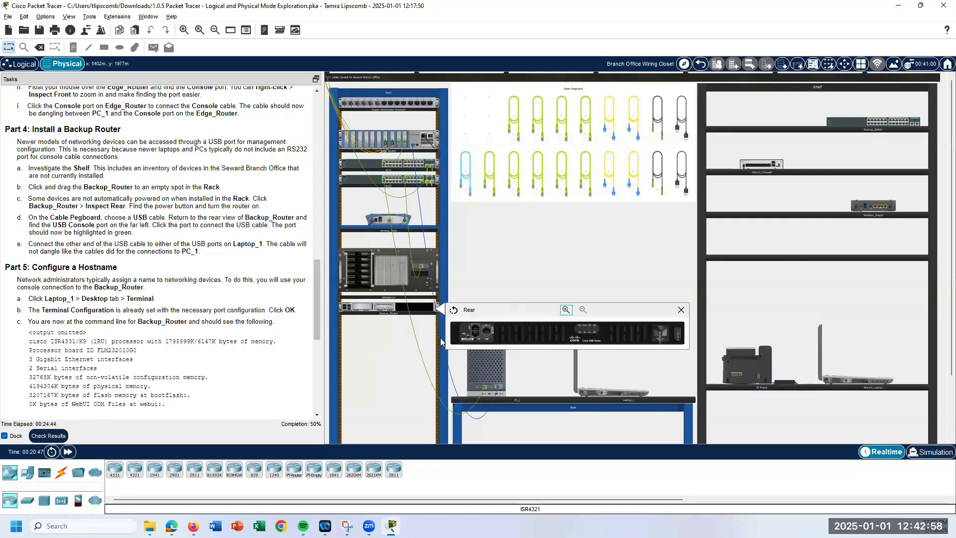
click(678, 341)
click(681, 310)
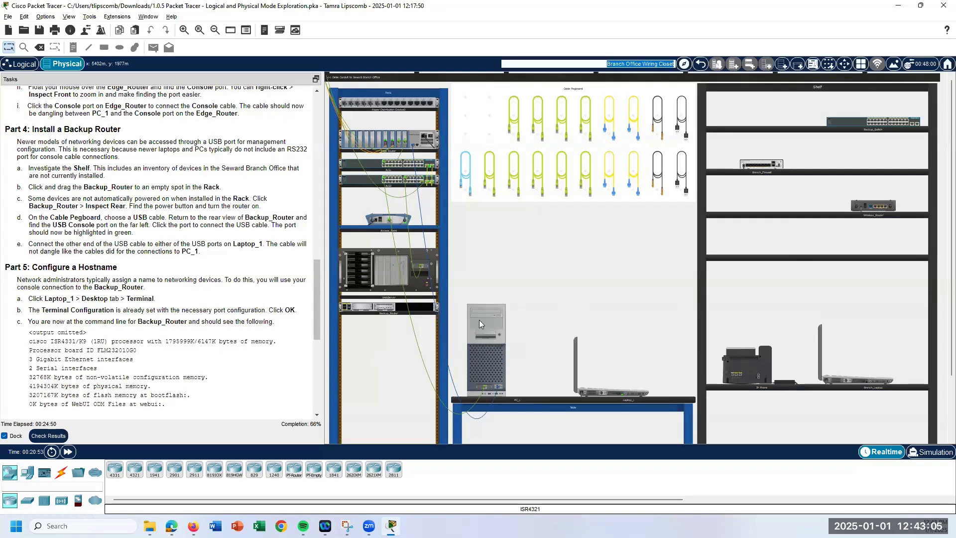
mouse_move(466, 319)
Take a USB cable from the Cable Pegboard, connect it to the USB Console port on Backup_Router's rear, and close the inspection view
click(688, 132)
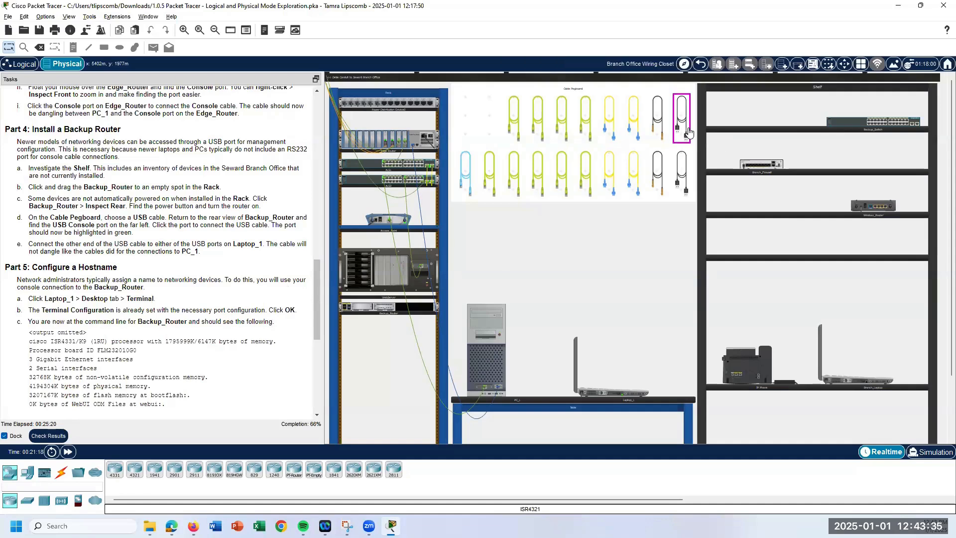
right_click(360, 308)
click(391, 324)
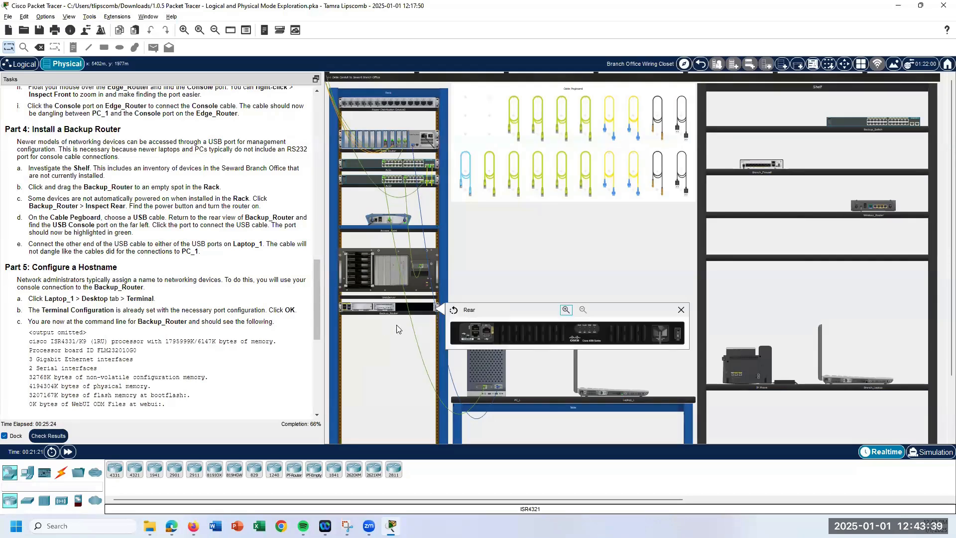
click(565, 310)
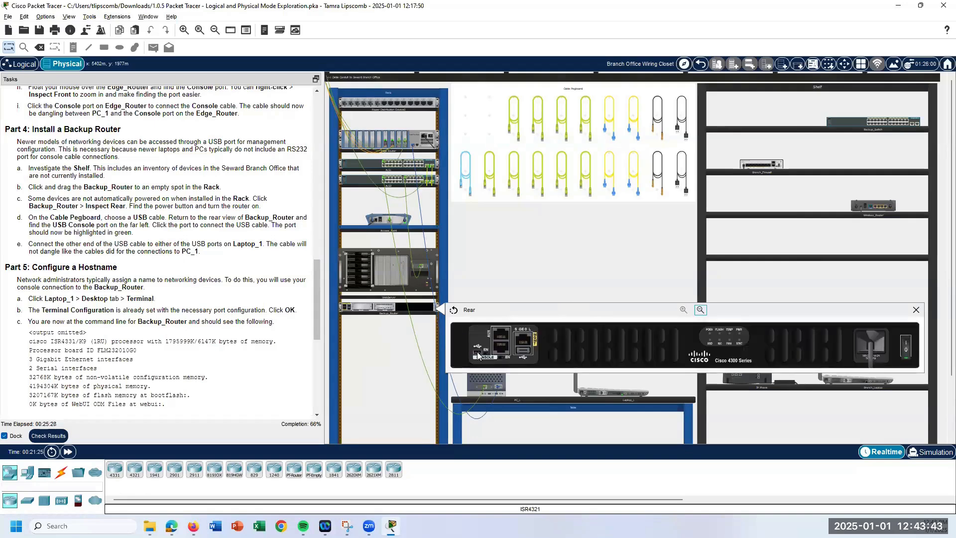
mouse_move(477, 354)
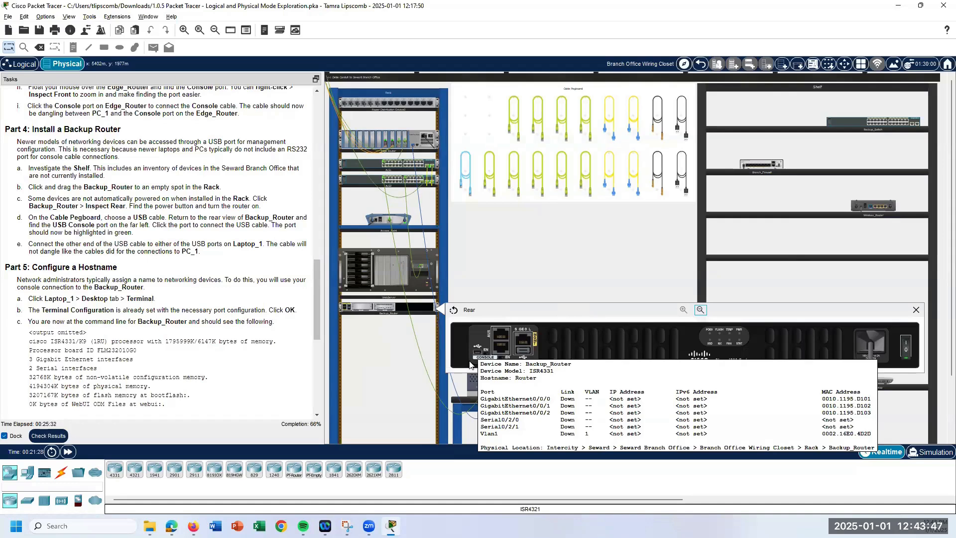
click(477, 354)
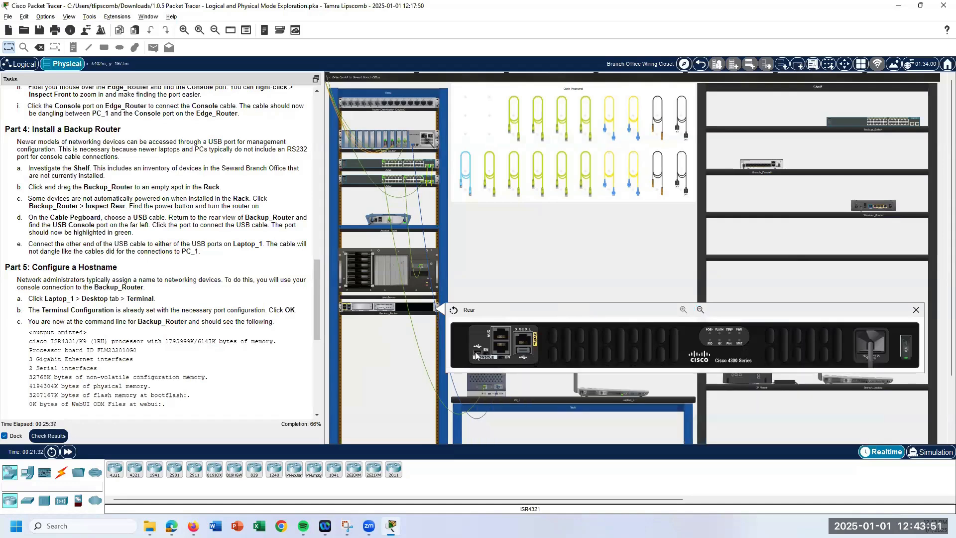
click(686, 125)
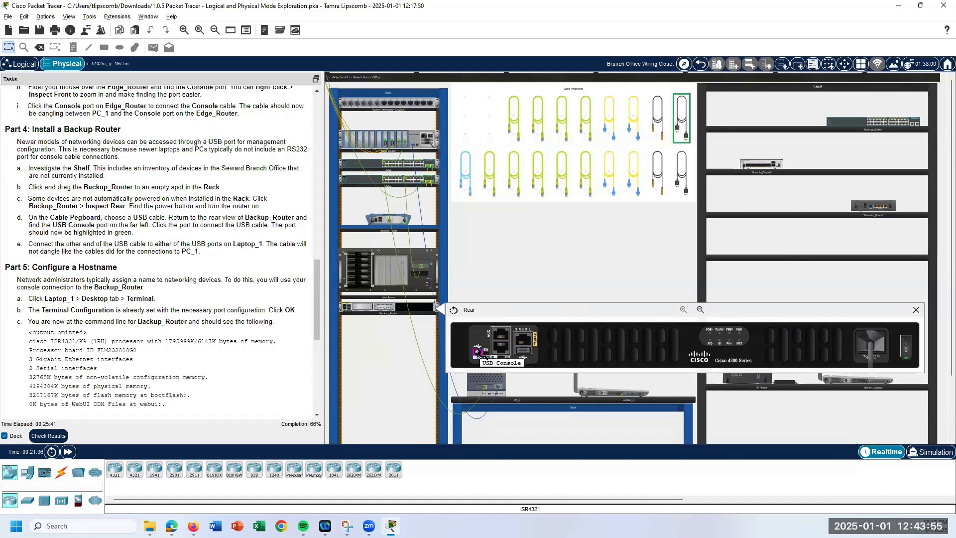
click(476, 353)
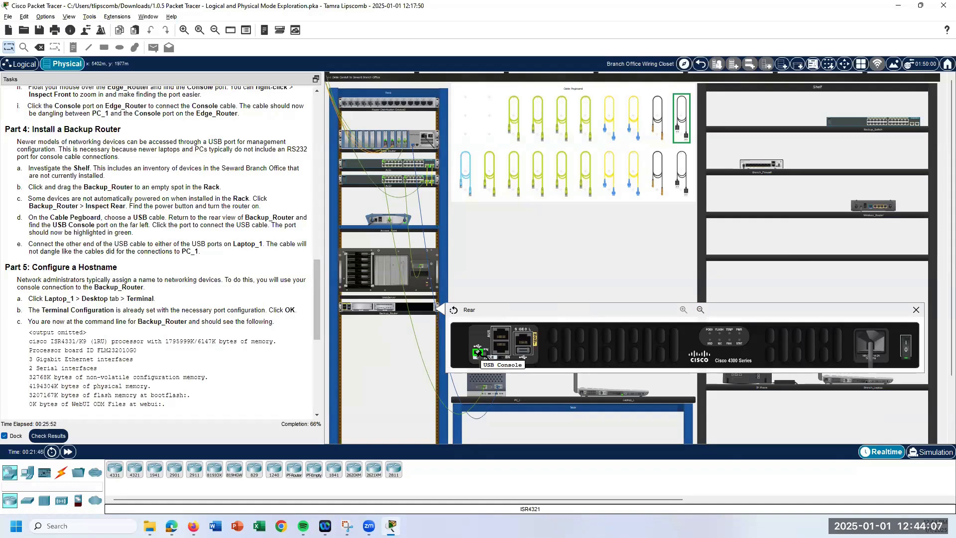
click(478, 352)
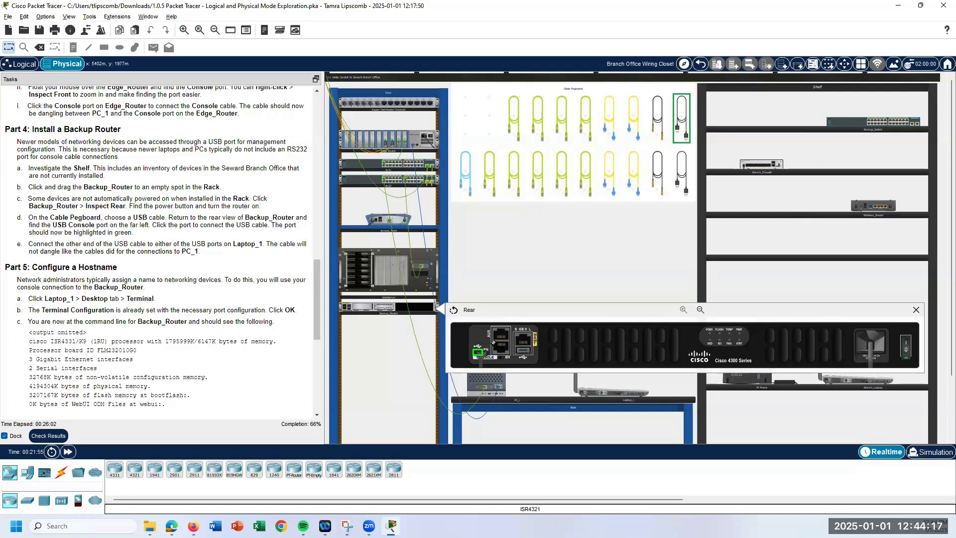
click(914, 310)
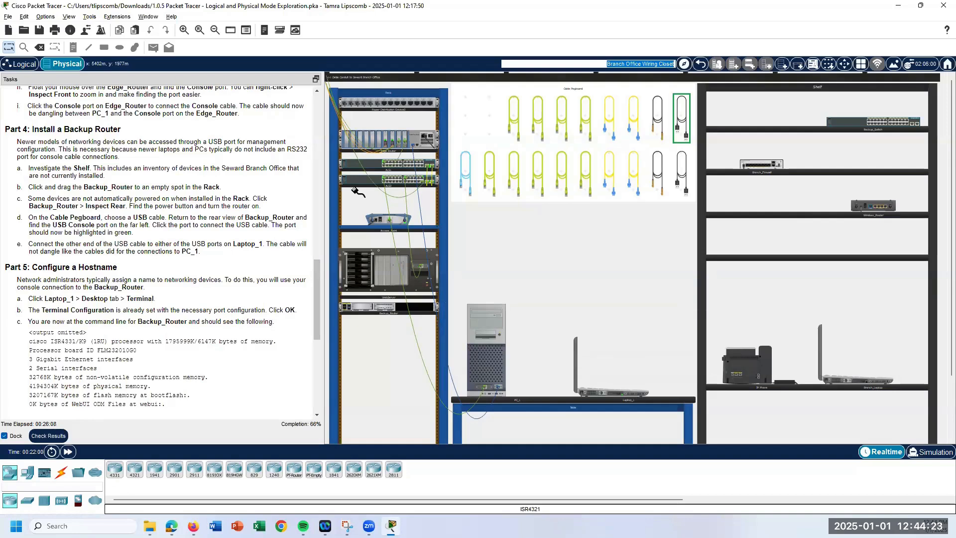
Connect the other end of the USB cable to a USB port on Laptop_1
click(184, 30)
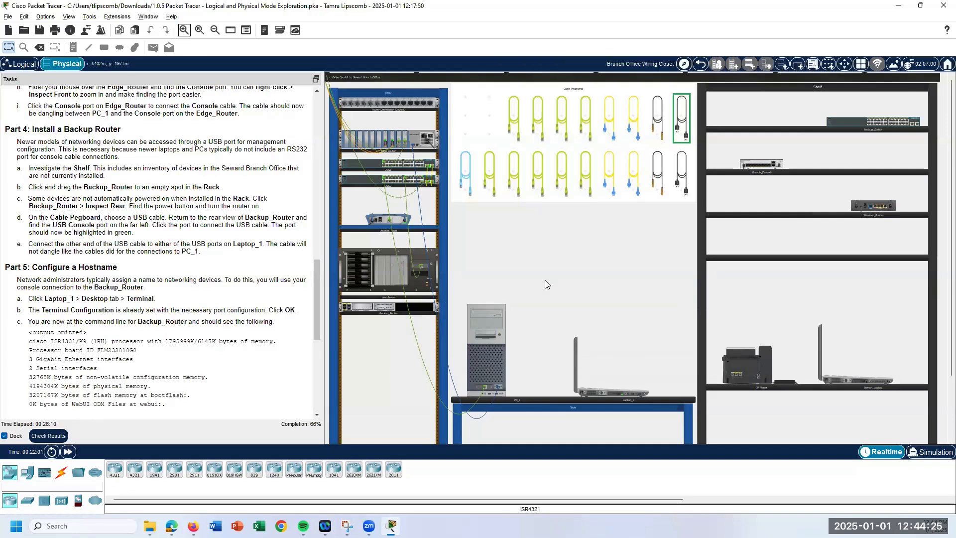
scroll(550, 433, down, 5)
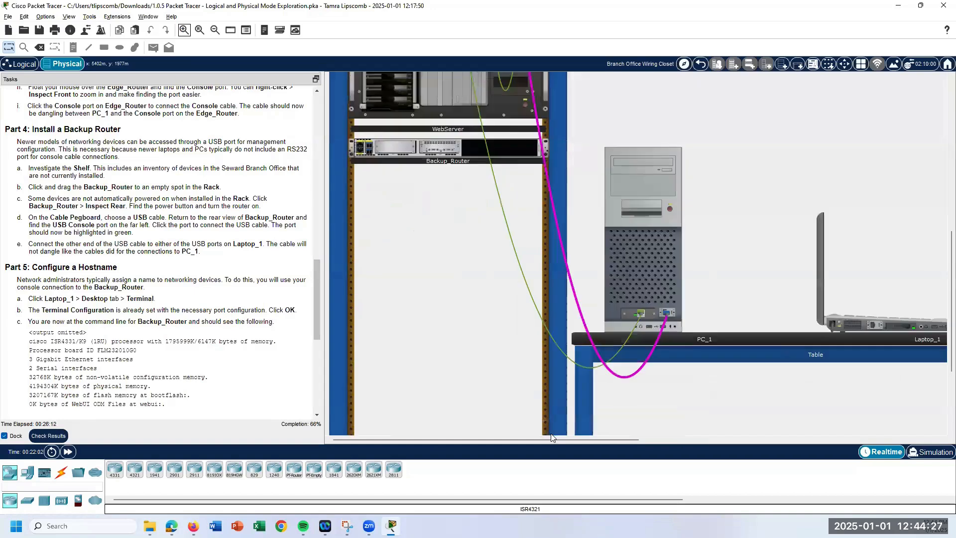
scroll(663, 393, right, 5)
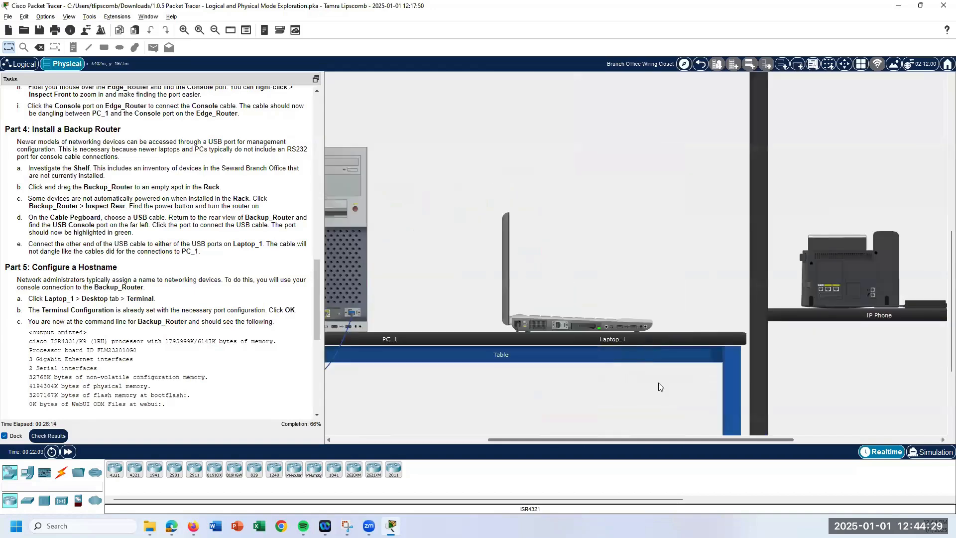
click(621, 327)
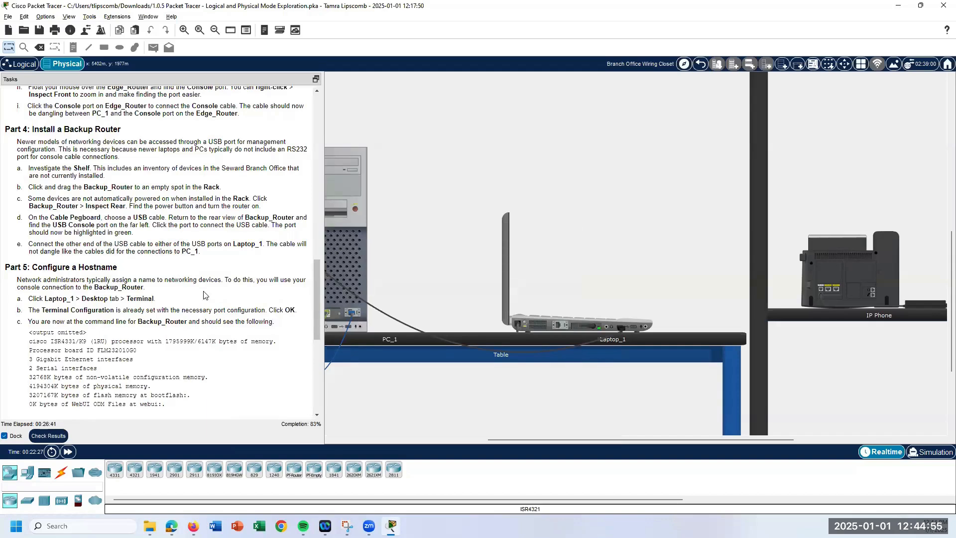
Open a Terminal session on Laptop_1 with the preset port configuration, answer no to the initial configuration dialog, and bring up the Router> prompt
scroll(207, 294, down, 2)
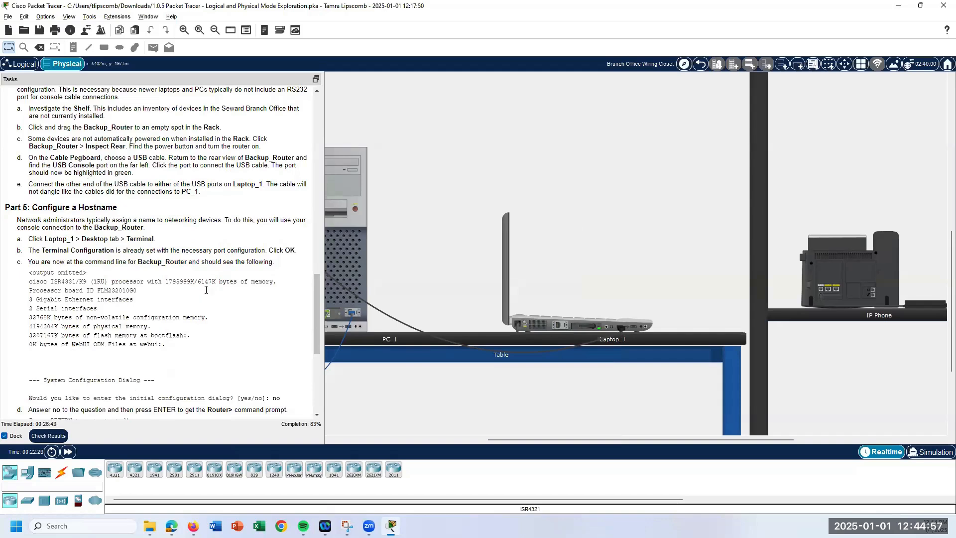
scroll(207, 292, down, 1)
scroll(207, 291, down, 1)
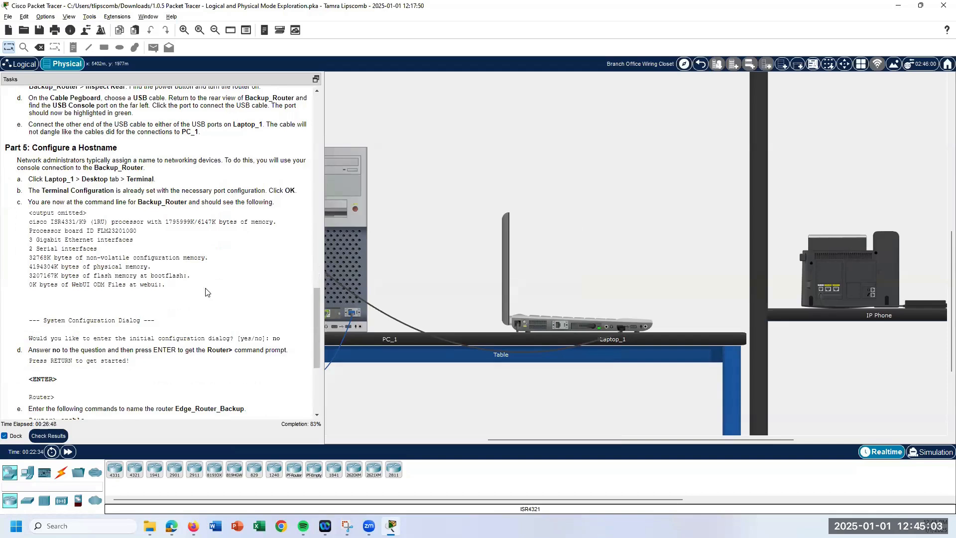
click(214, 31)
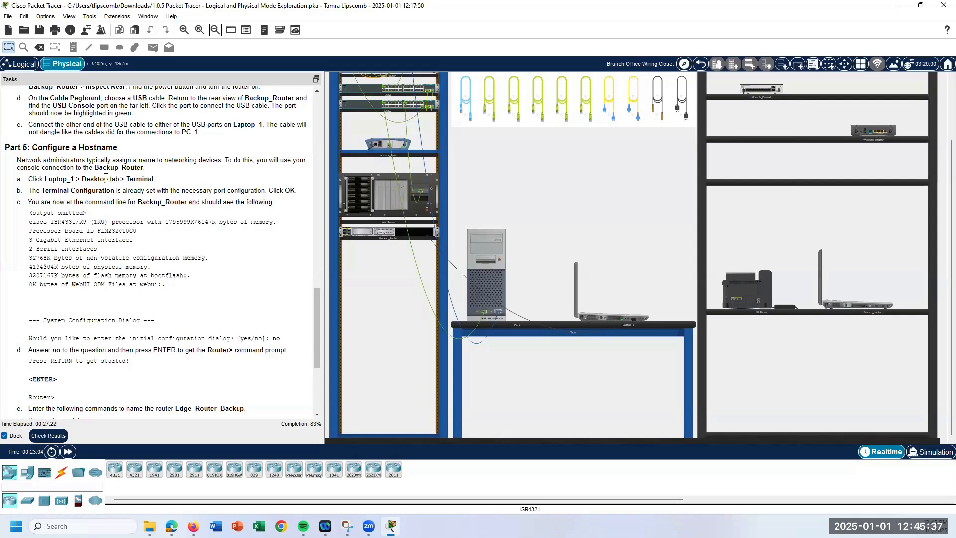
click(600, 315)
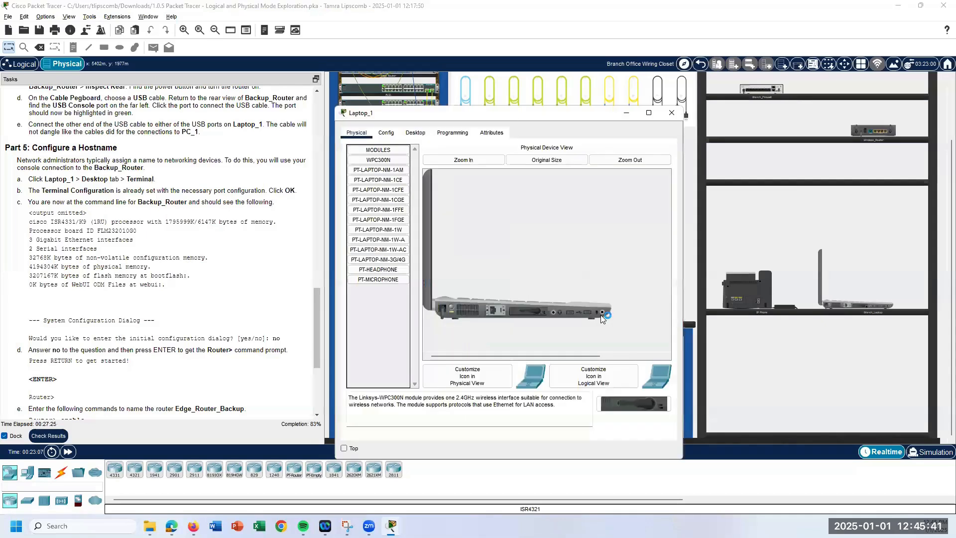
click(416, 132)
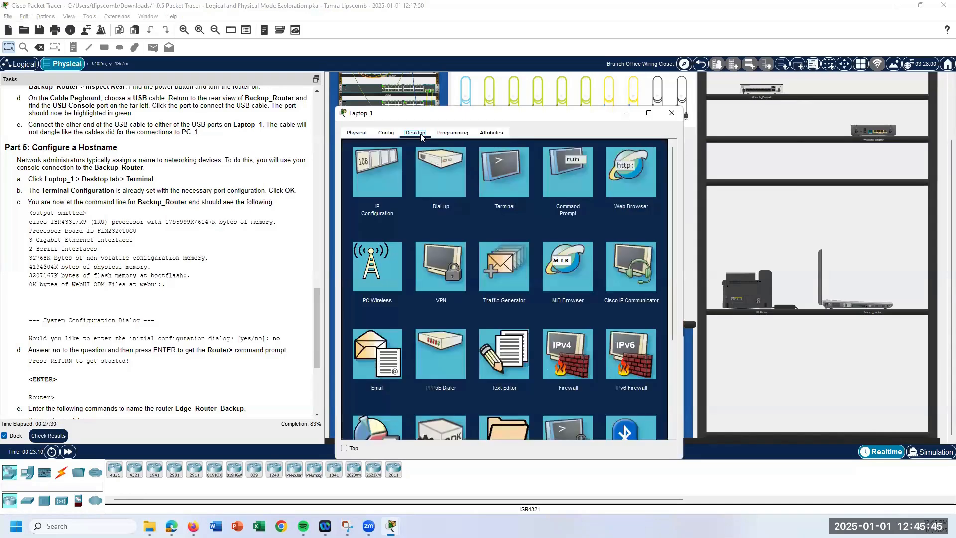
click(504, 179)
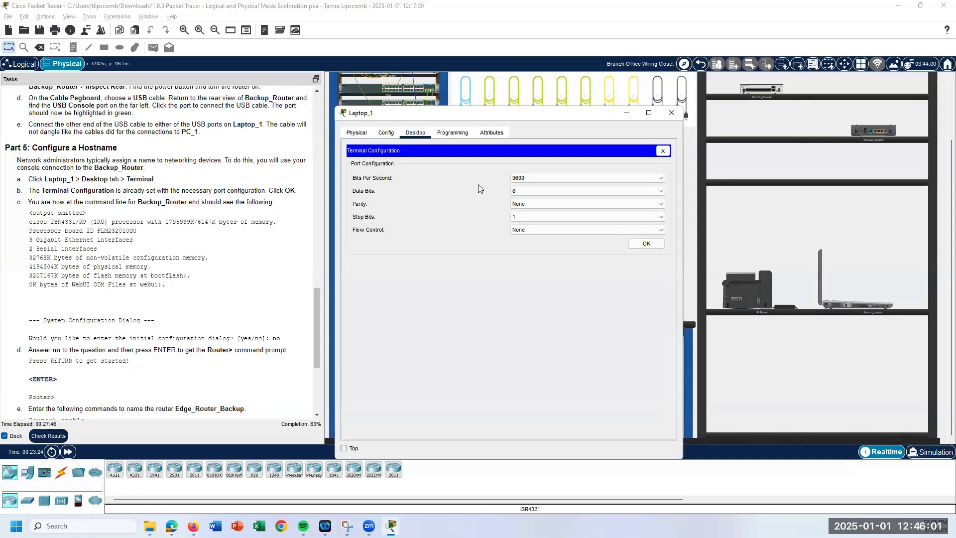
click(645, 244)
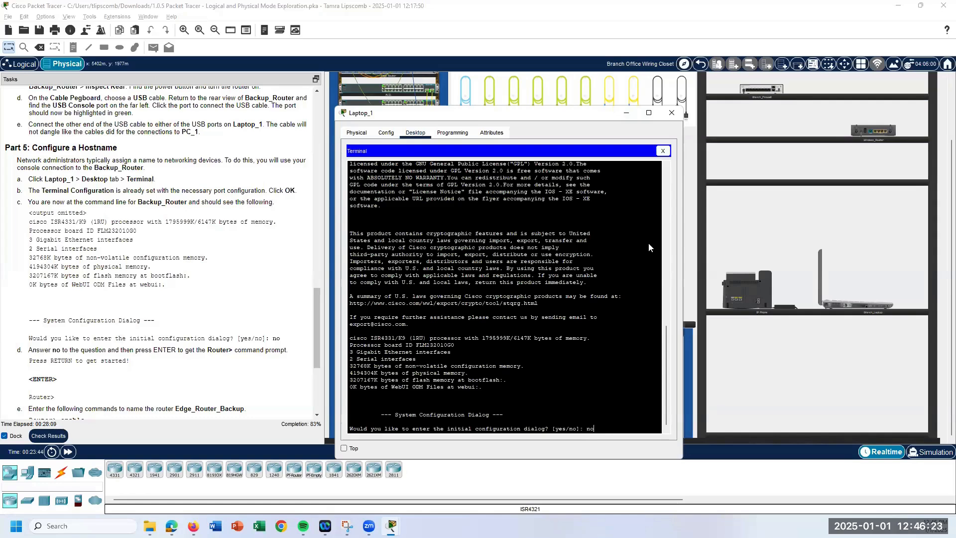
key(Return)
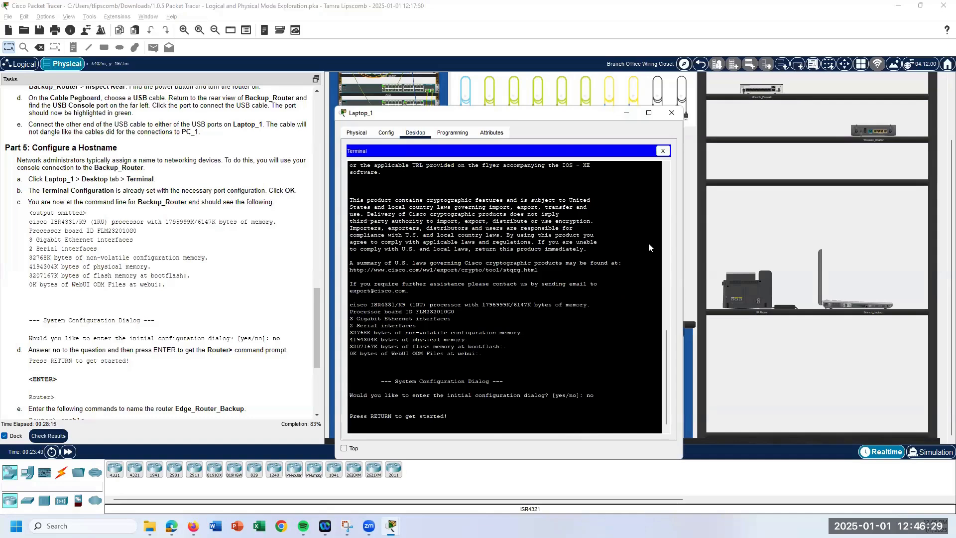
key(Return)
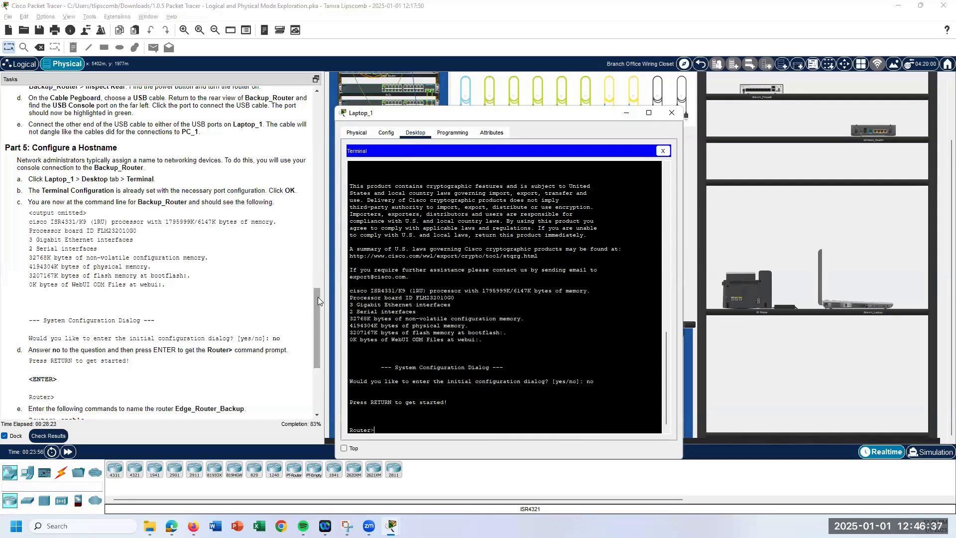
Show the Part 5 hostname commands in the instructions, and keep the Laptop_1 window on top, moved slightly higher beside them
drag(317, 297, 318, 346)
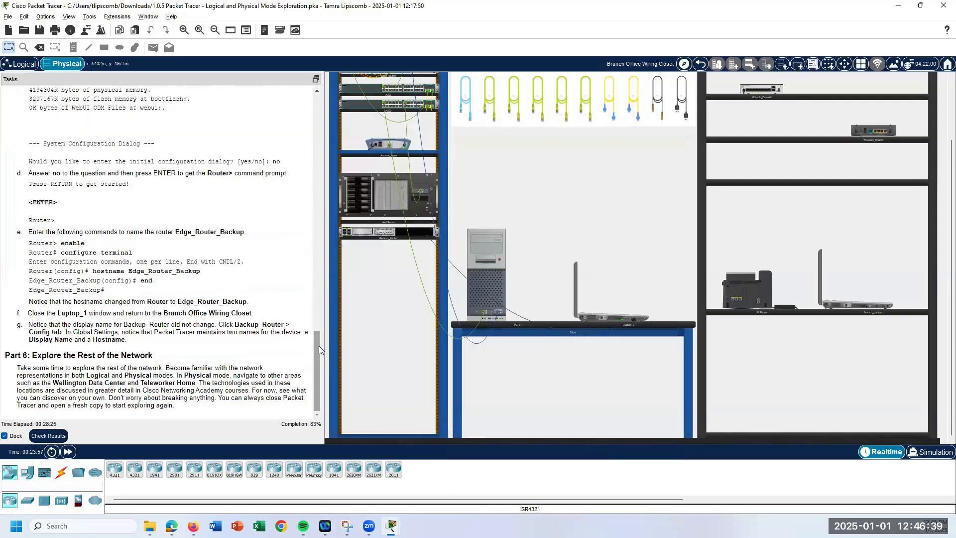
click(591, 319)
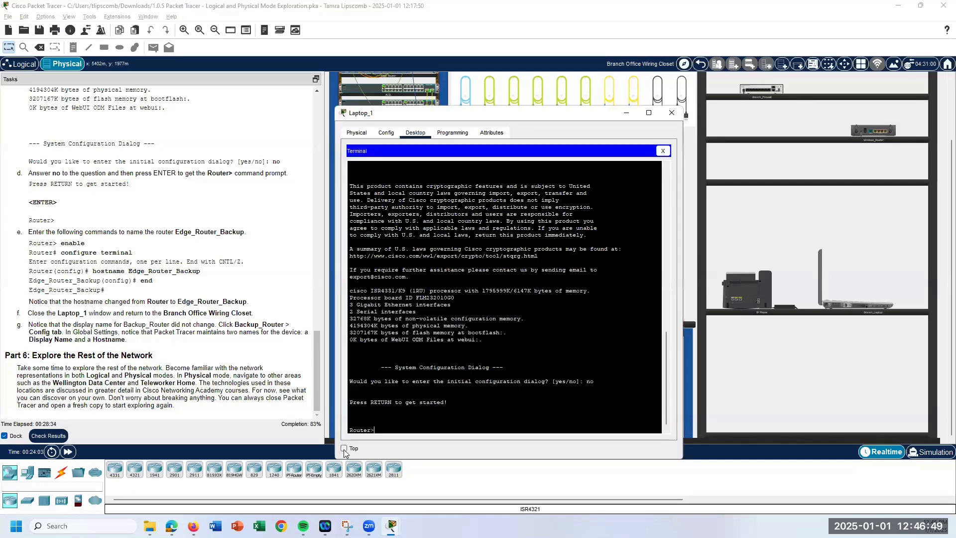
click(357, 448)
drag(469, 113, 474, 69)
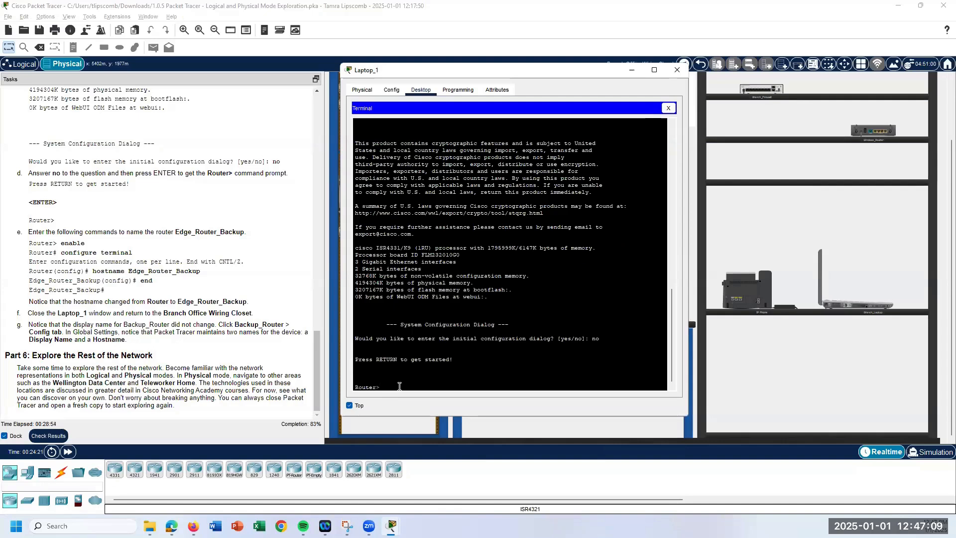
Enter privileged mode on the router with enable, and enter global configuration mode with configure terminal
text(enable)
key(Return)
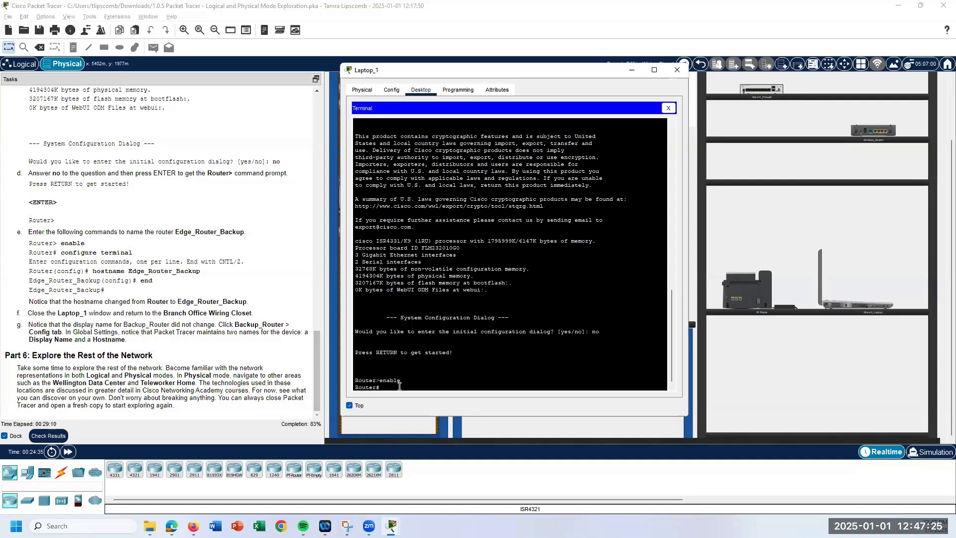
text(conf)
key(Tab)
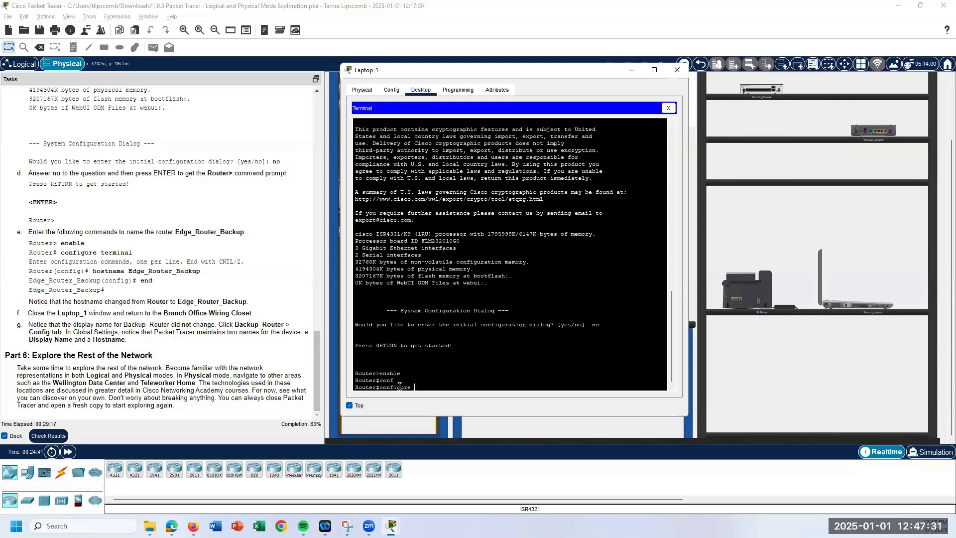
text(ter)
key(Tab)
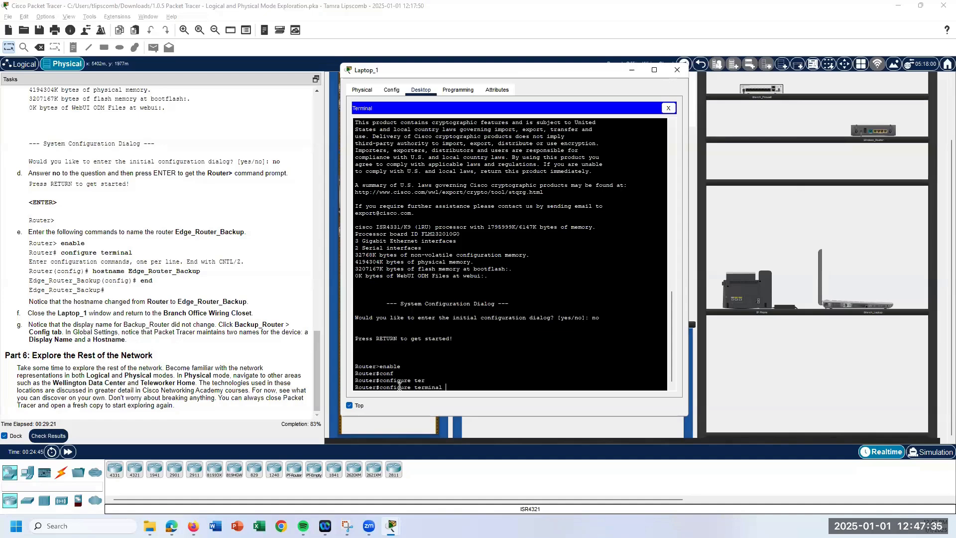
key(Return)
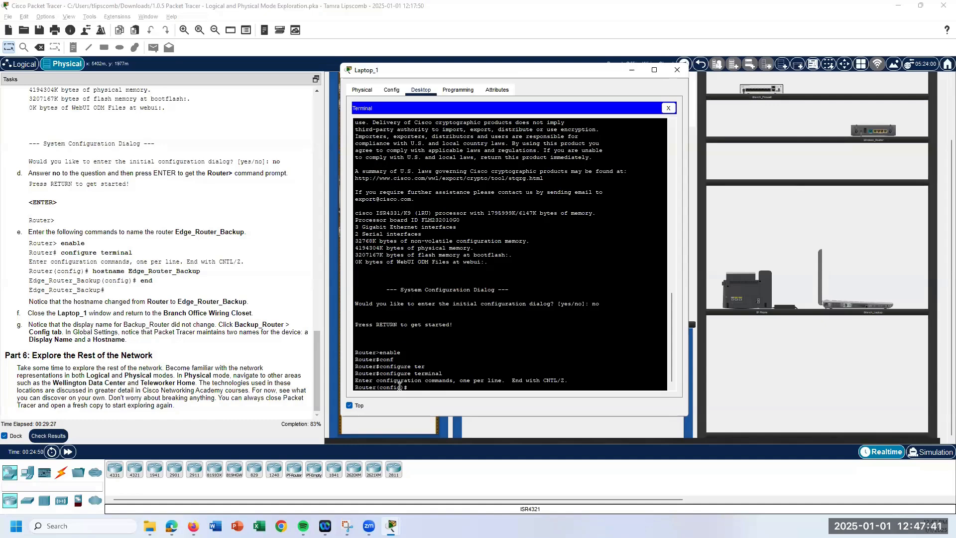
Set the router's hostname to Edge_Router_Backup
text(hostname)
text(Edge_Router_B)
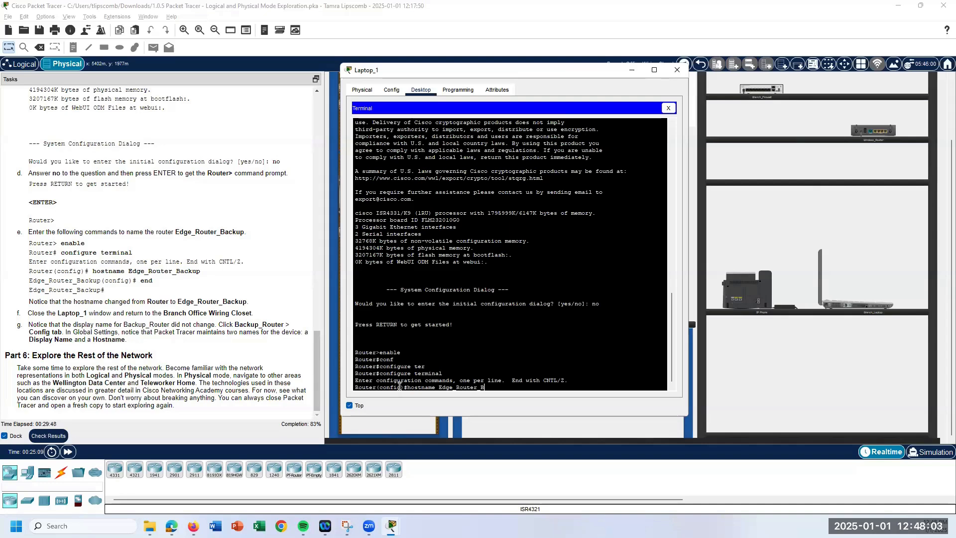
text(ackup)
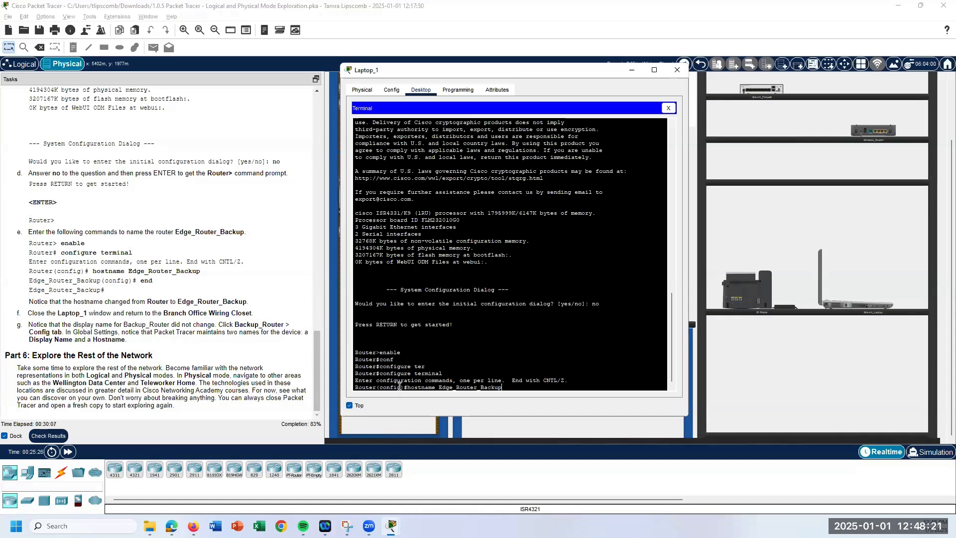
key(Return)
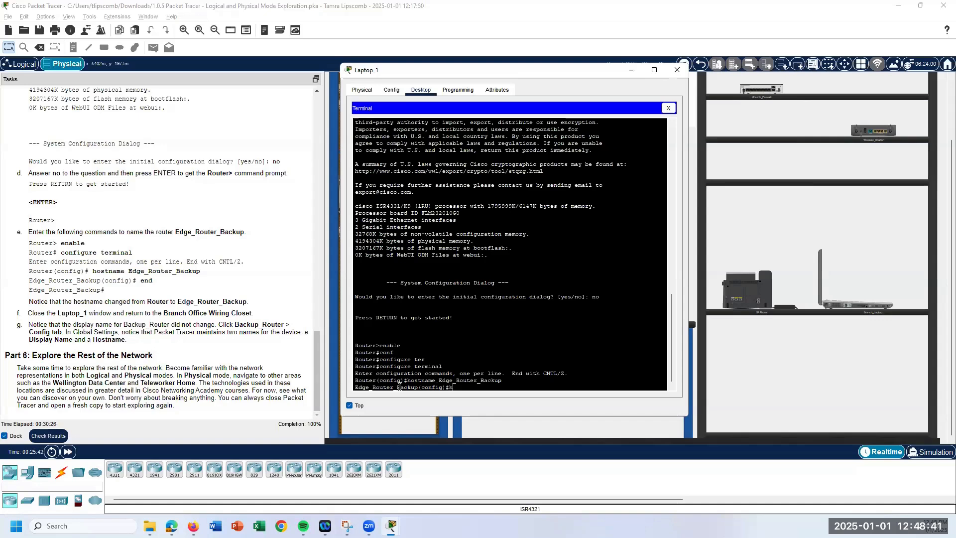
Try changing the hostname to test, and restore it by reissuing the command hostname Edge_Router_Backup
text(hostname test)
key(Return)
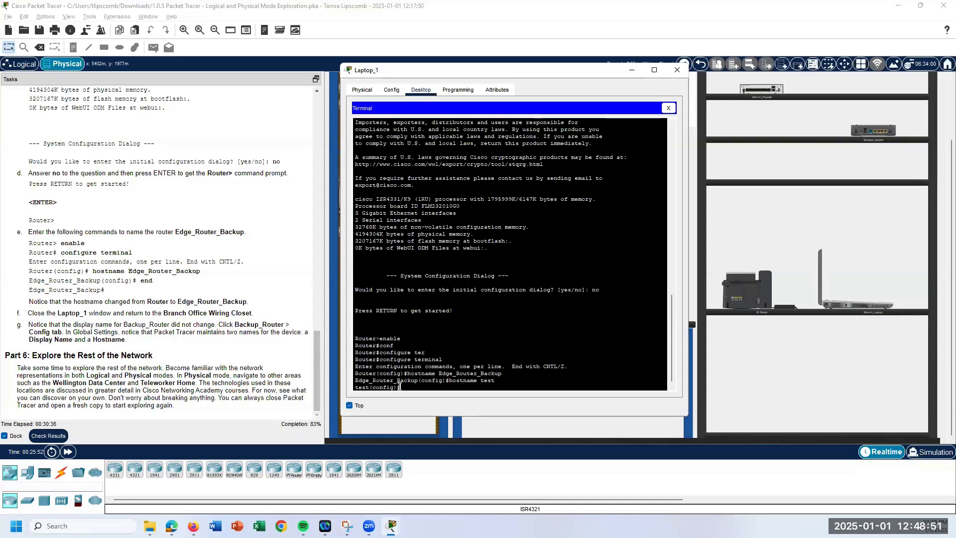
key(Up)
key(Up)
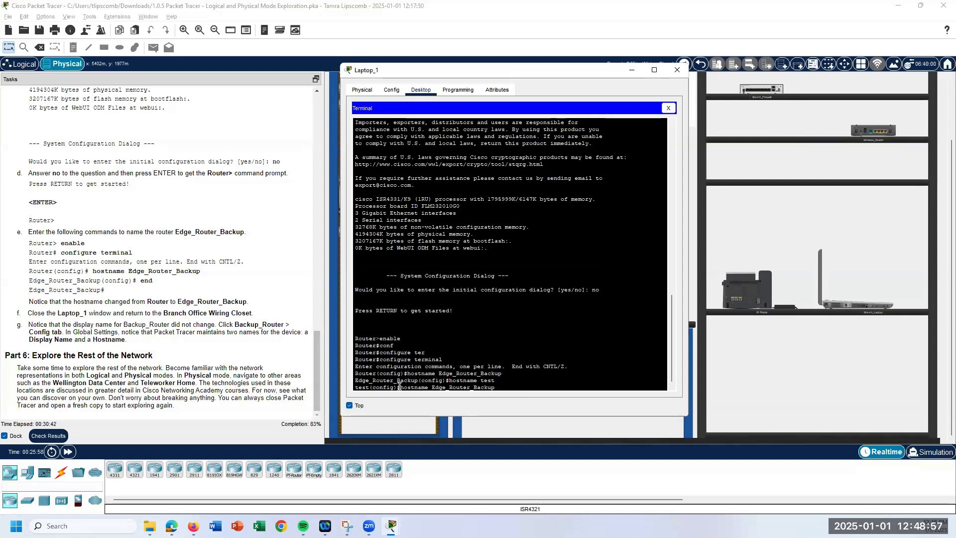
key(Return)
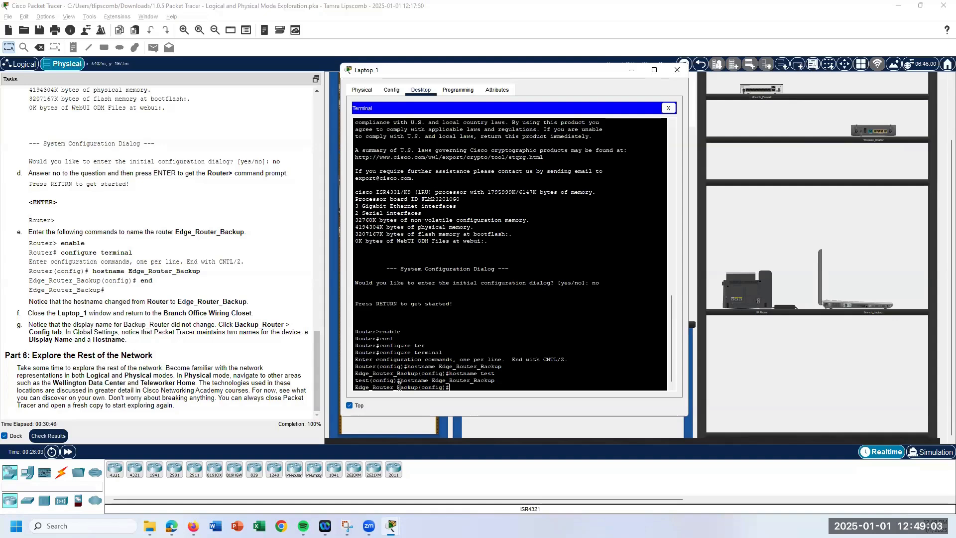
Return the router to privileged mode with end, stop keeping the Laptop_1 window on top, and close it
click(350, 403)
text(end)
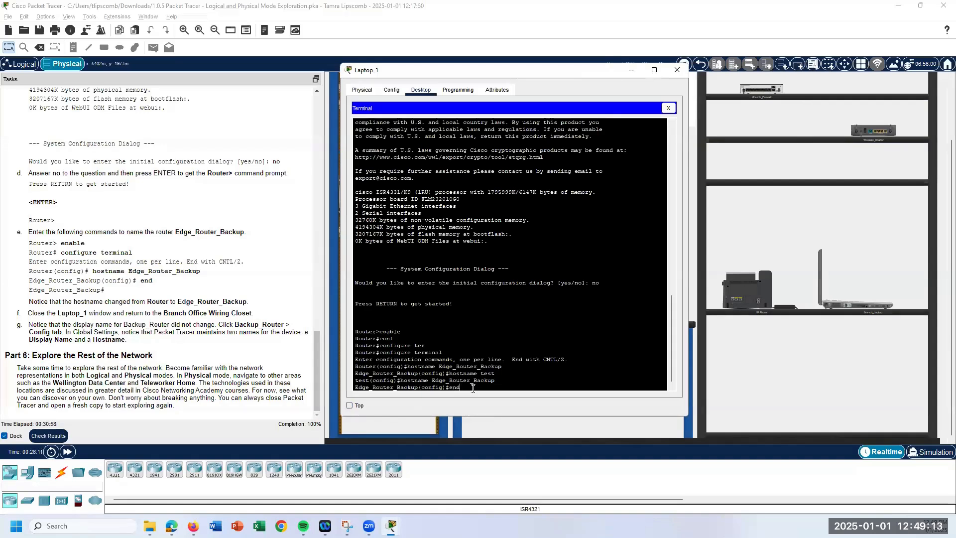
key(Return)
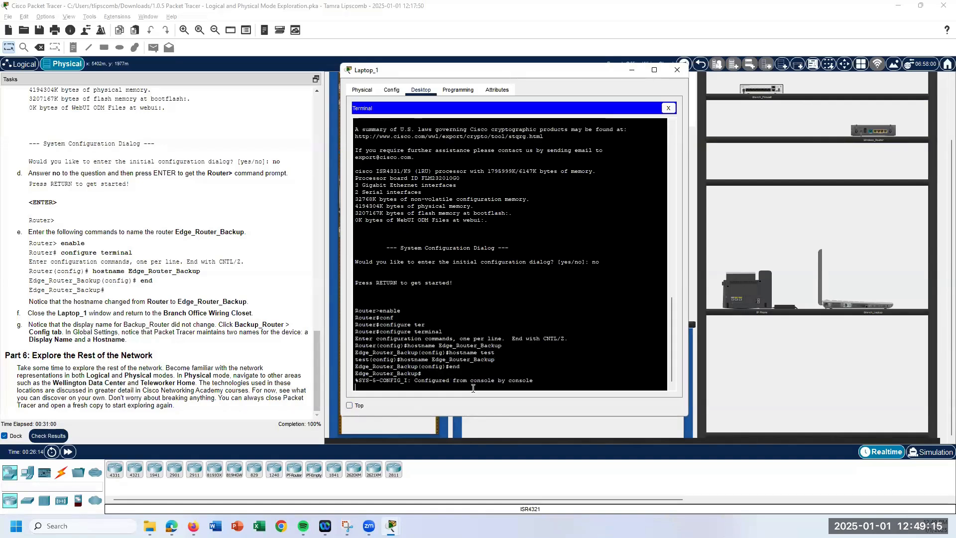
key(Return)
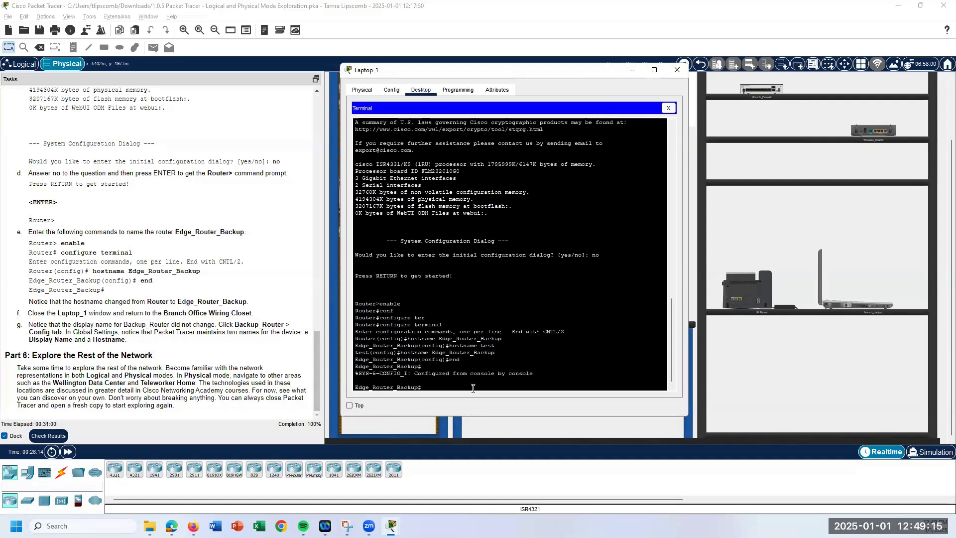
click(677, 69)
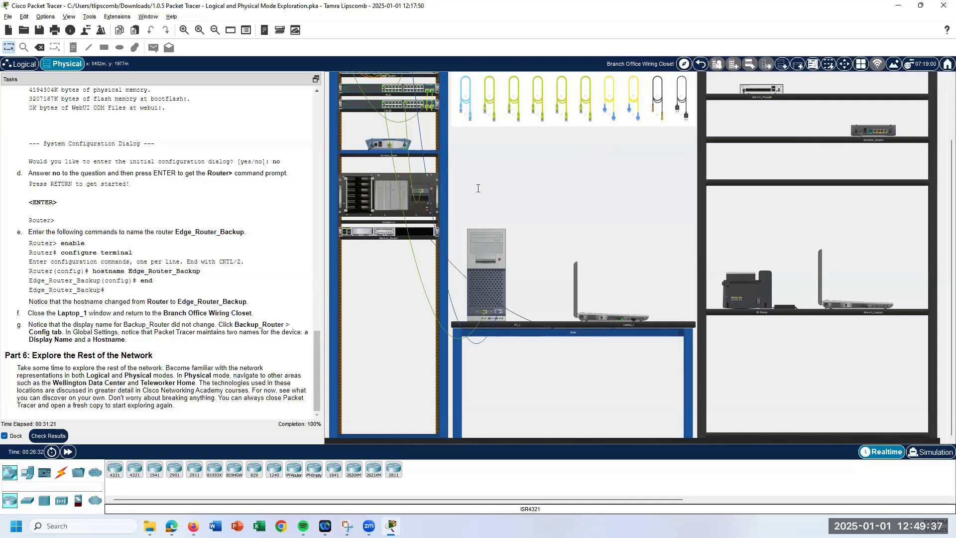
Compare the Display Name and Hostname in Backup_Router's Global Settings, and close its device window
click(386, 238)
click(388, 239)
click(381, 236)
click(380, 236)
click(380, 237)
click(381, 238)
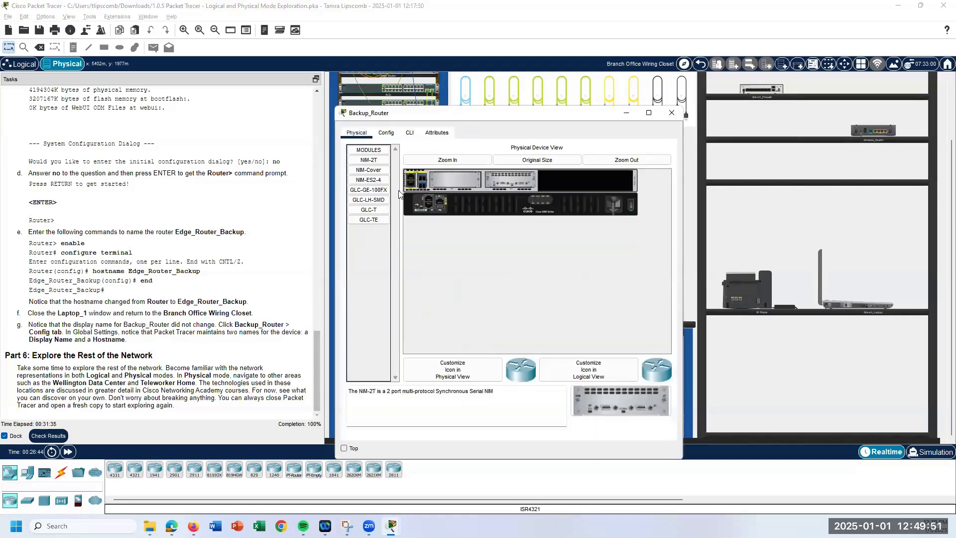
click(386, 133)
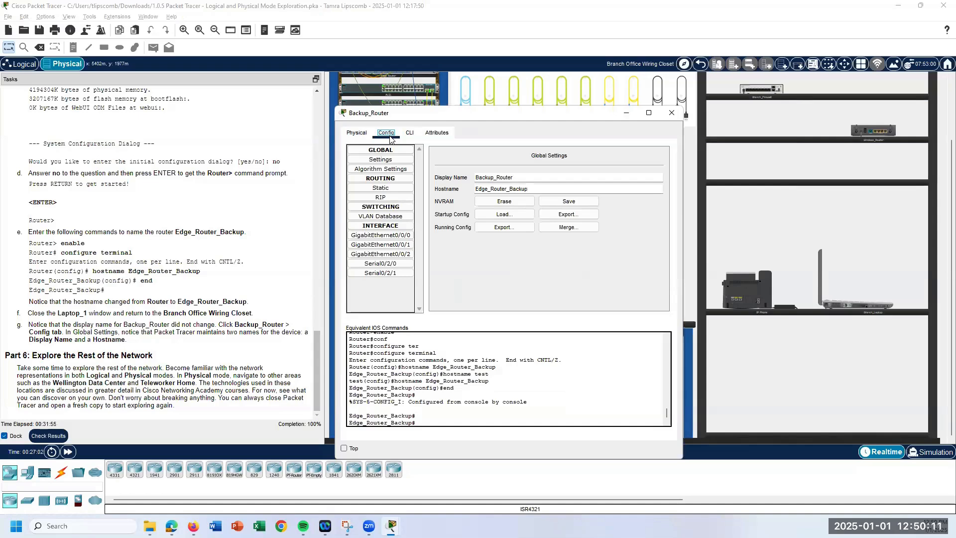
click(672, 114)
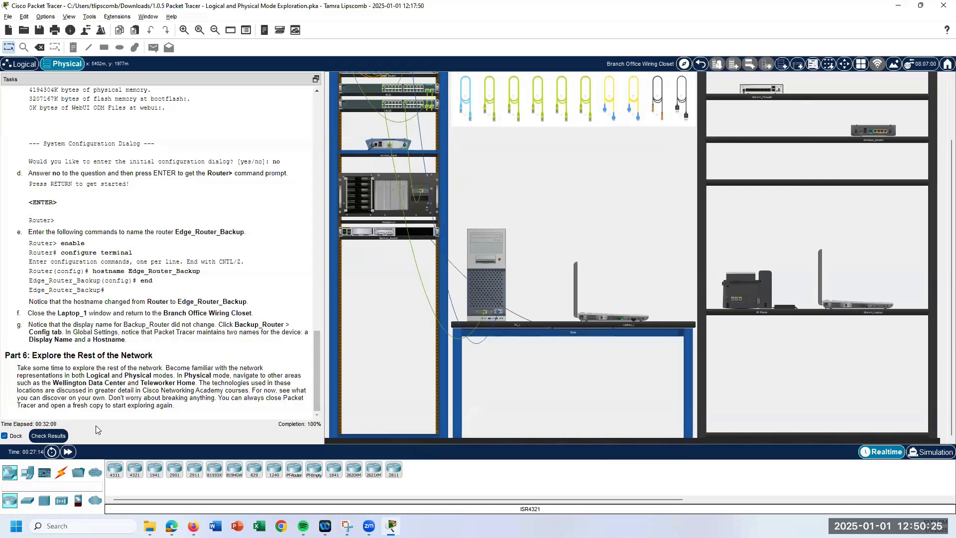
Check the activity results and review the status and points of the individual assessment items
click(49, 436)
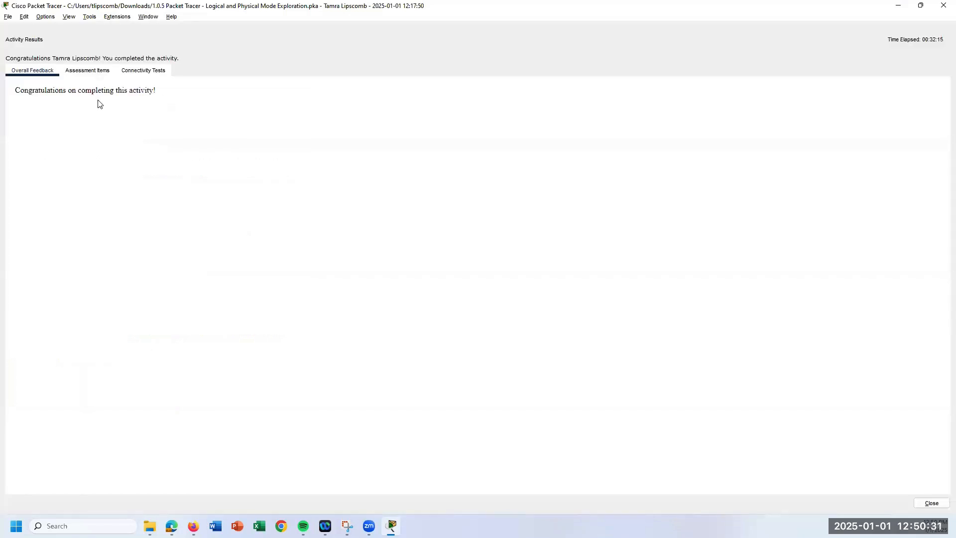
click(88, 74)
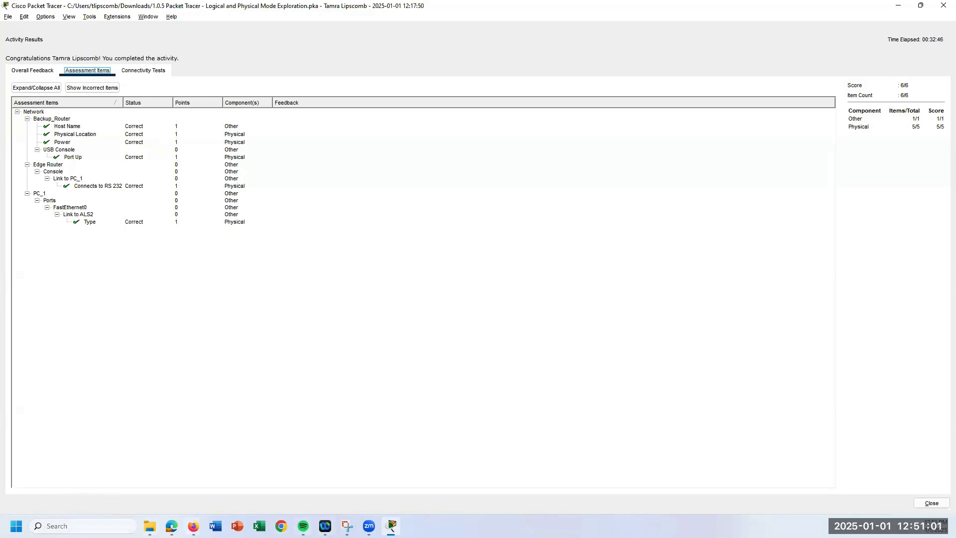
click(201, 446)
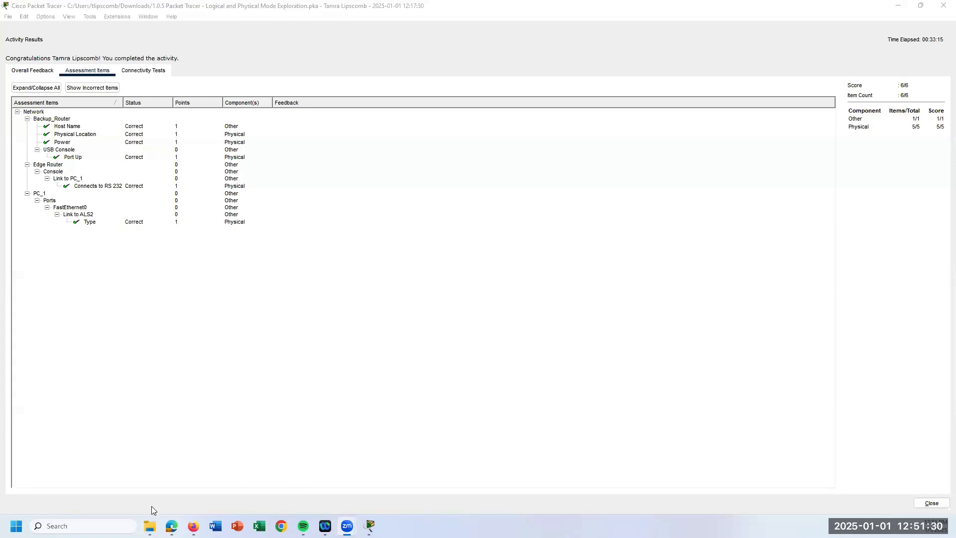
Open Snipping Tool and set its snip shape to Window
click(105, 523)
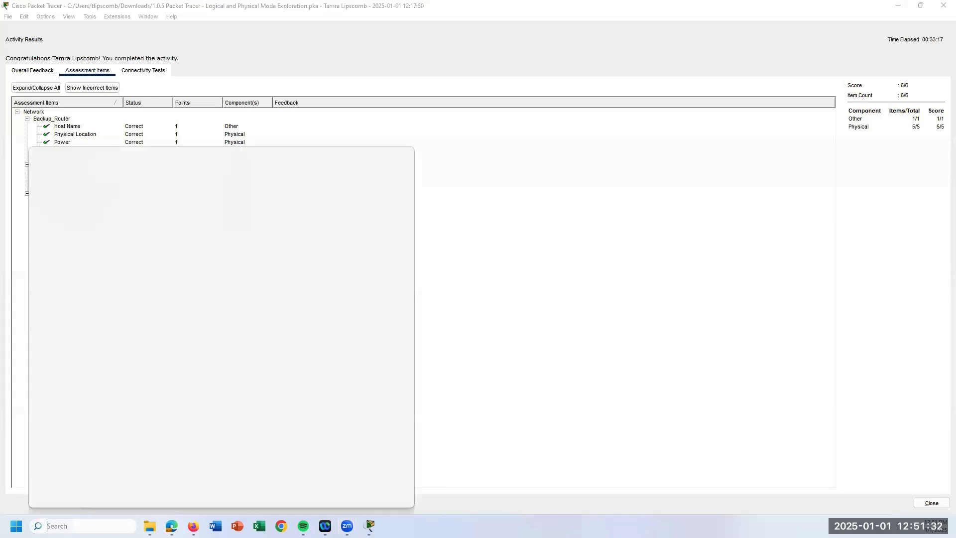
text(snipping Tool)
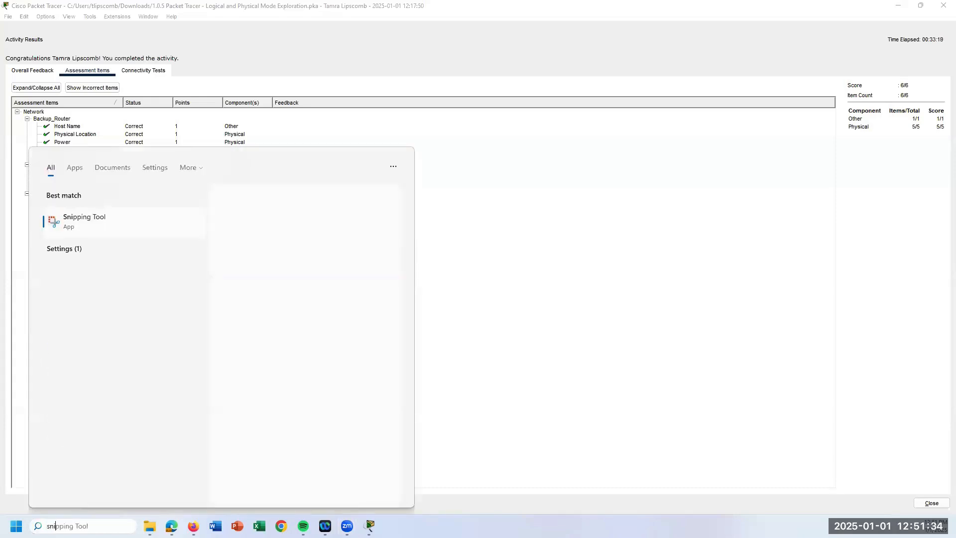
click(111, 223)
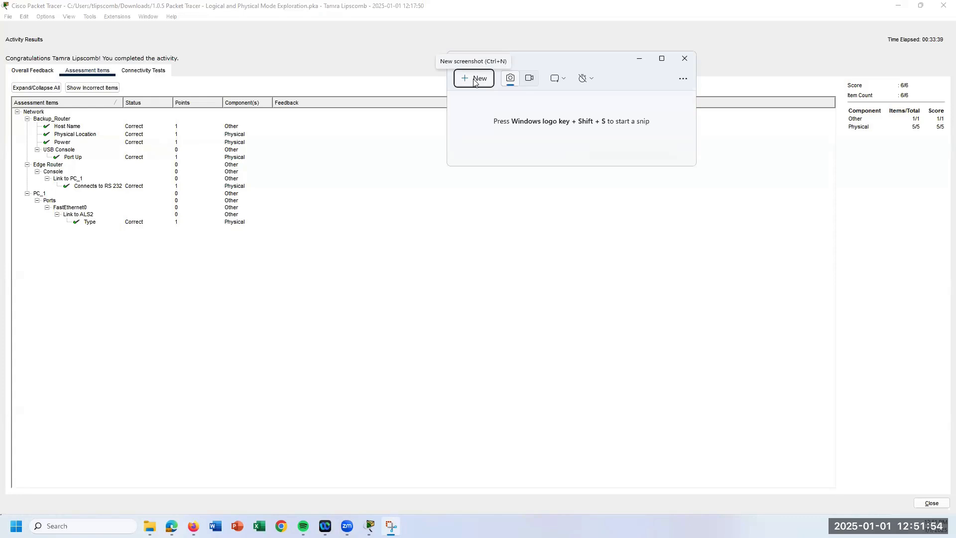
click(565, 81)
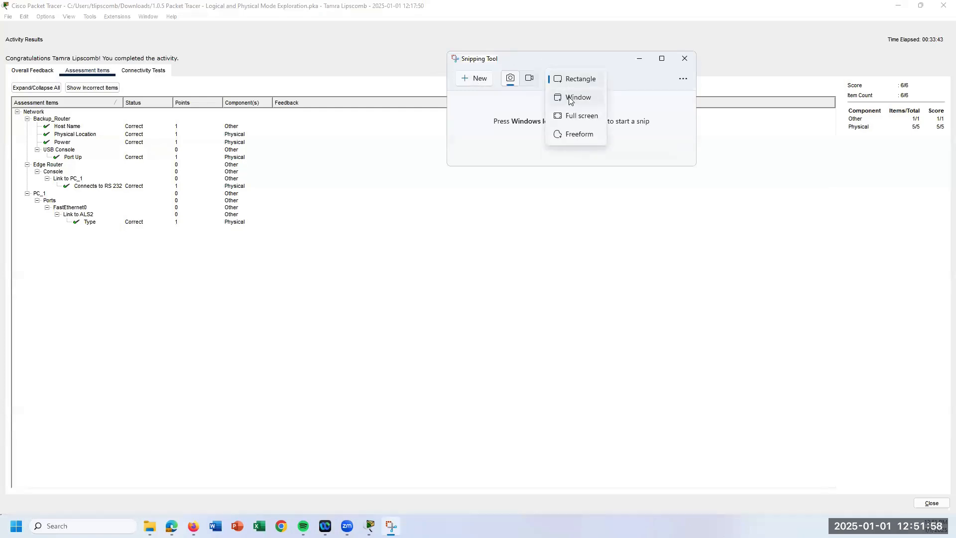
click(571, 99)
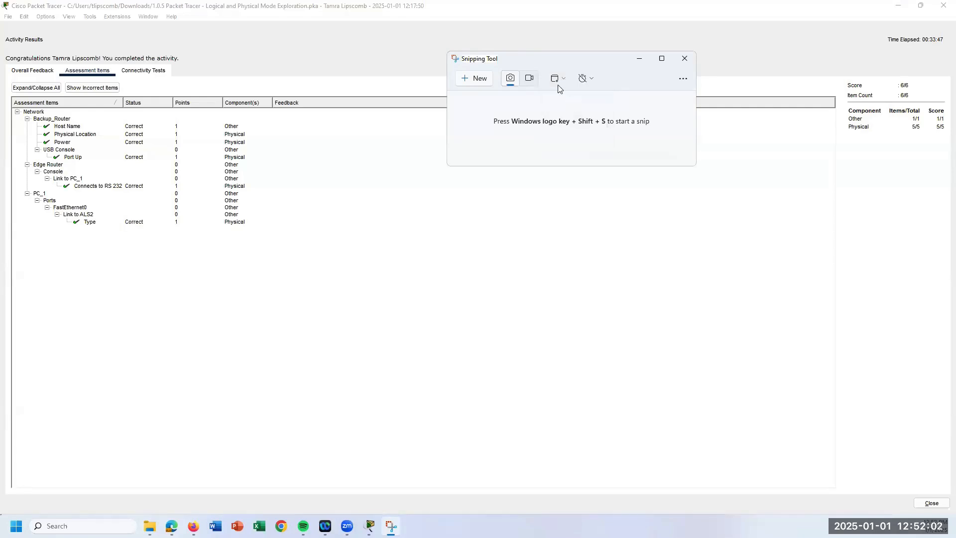
Capture a screenshot of the Activity Results window showing the assessment items
click(486, 79)
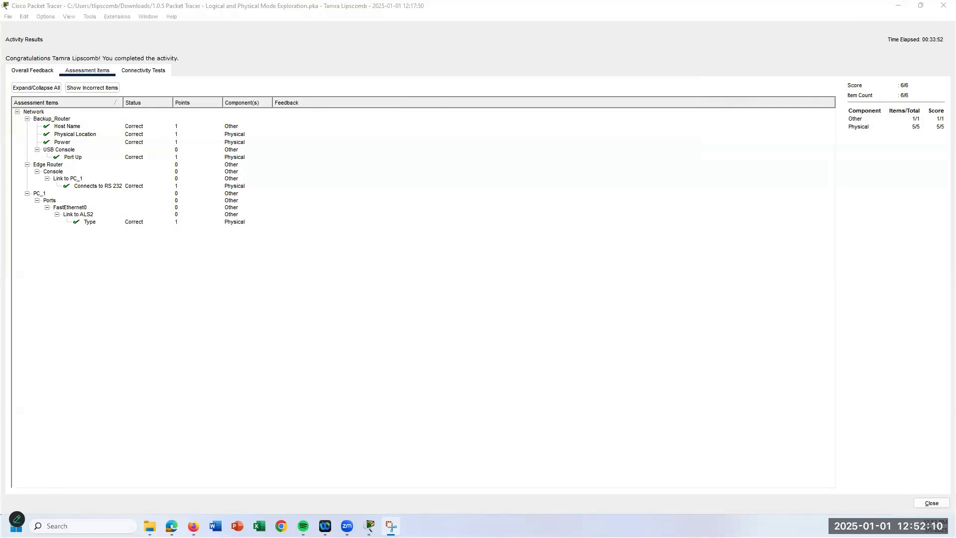
key(super+shift+s)
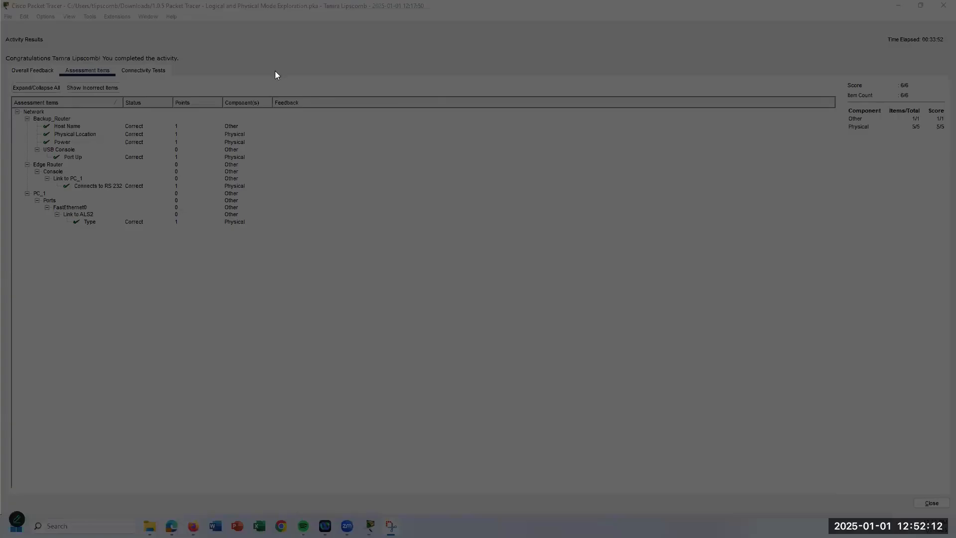
key(Escape)
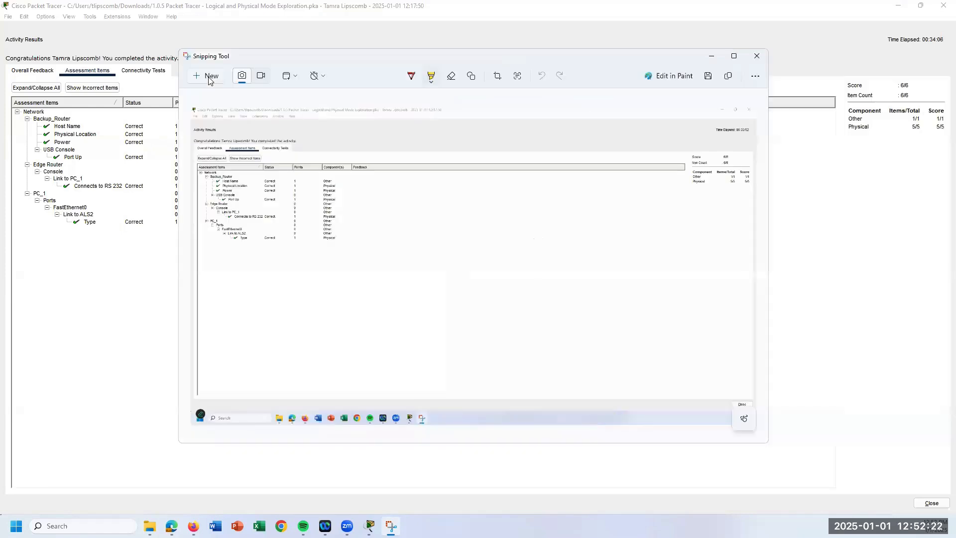
Take a second screenshot of the Activity Results window and close Snipping Tool
click(209, 81)
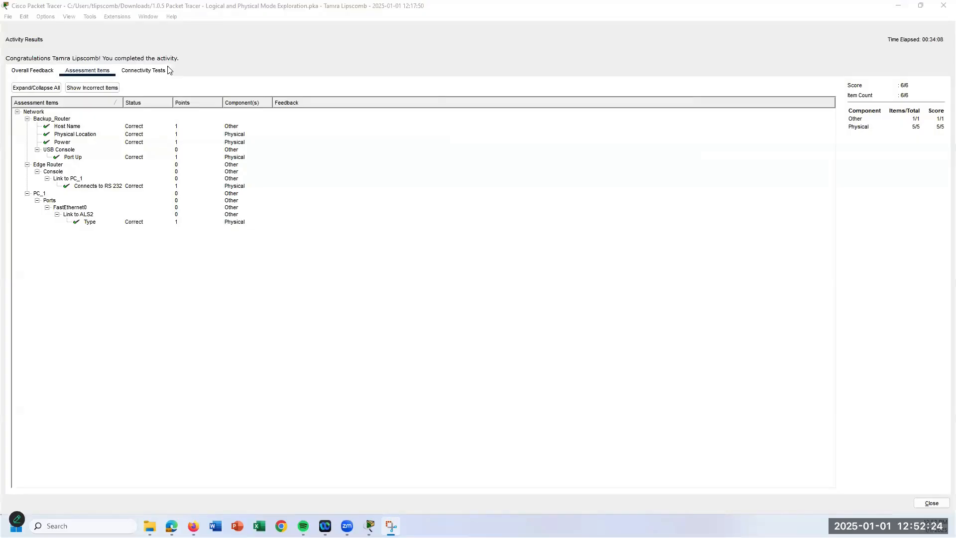
click(168, 67)
key(super+shift+s)
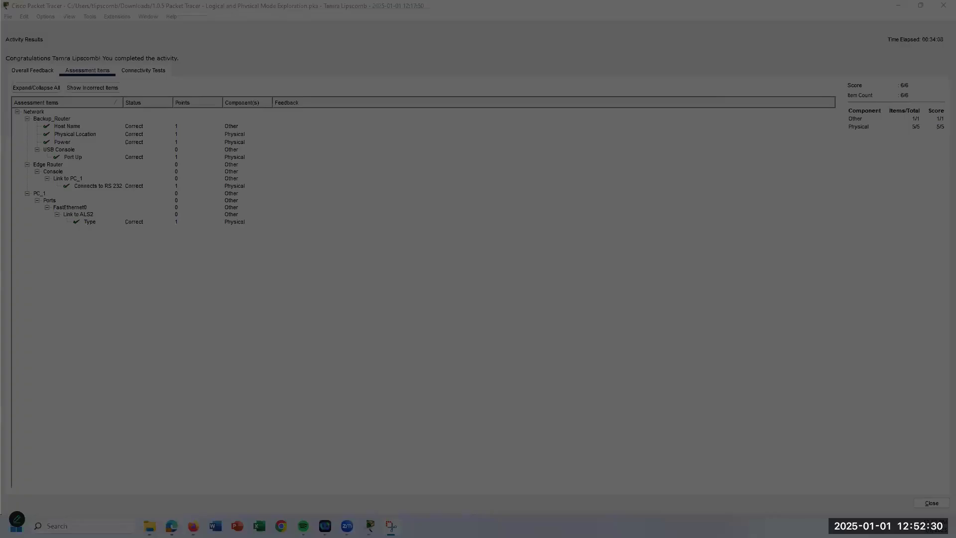
key(Escape)
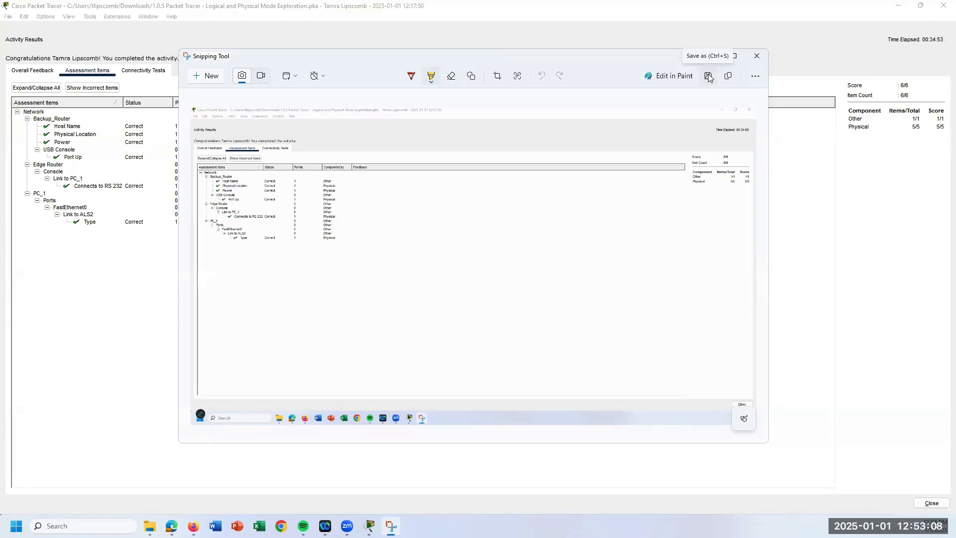
click(761, 59)
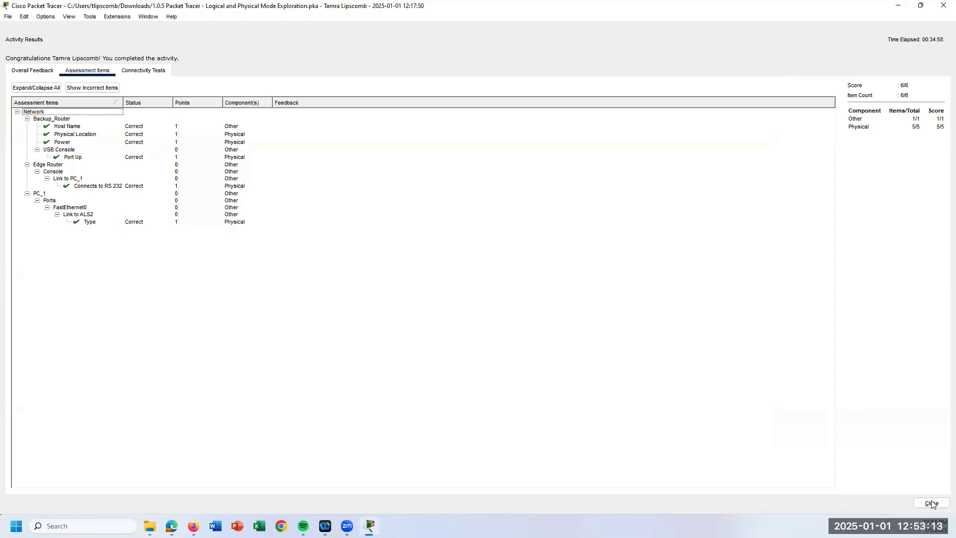
Close the activity results and show the Part 6: Explore the Rest of the Network instructions
click(931, 503)
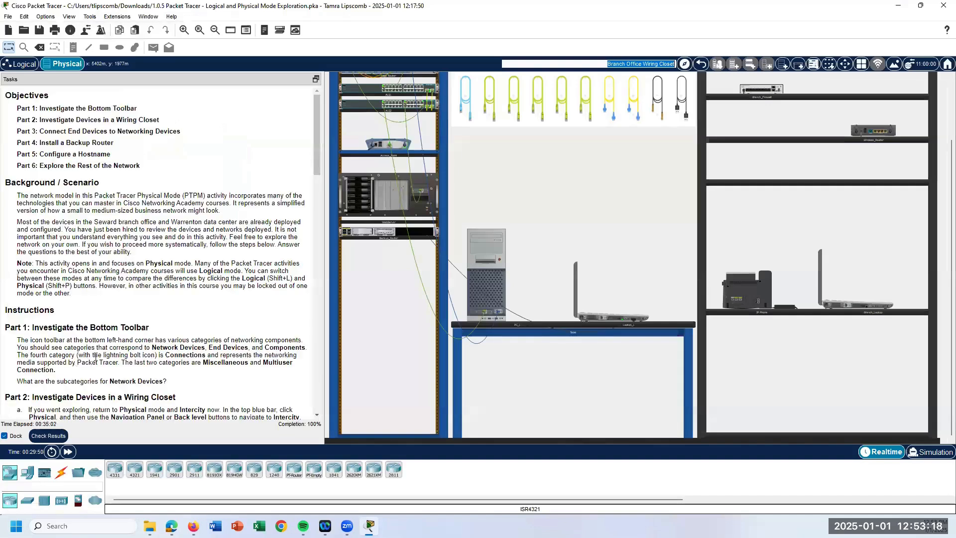
scroll(96, 356, down, 15)
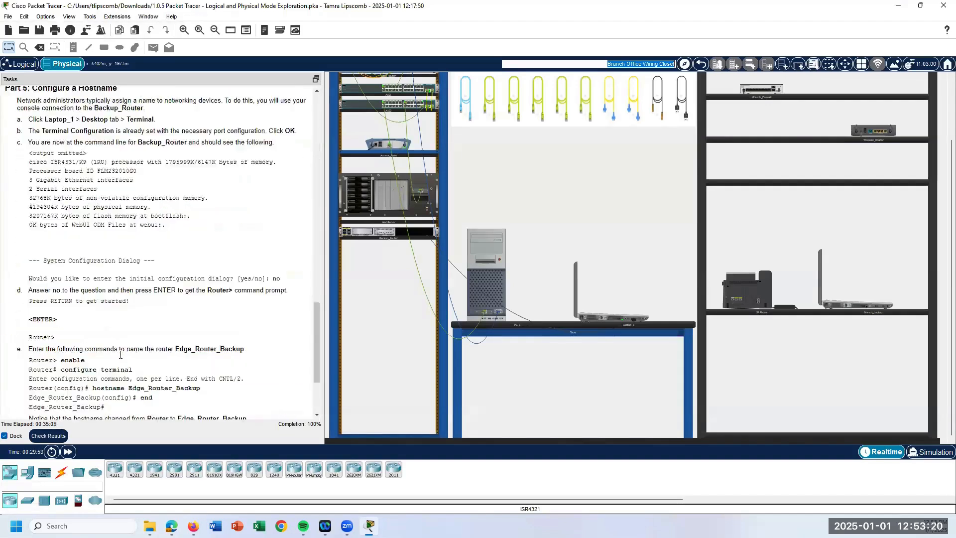
scroll(121, 354, down, 5)
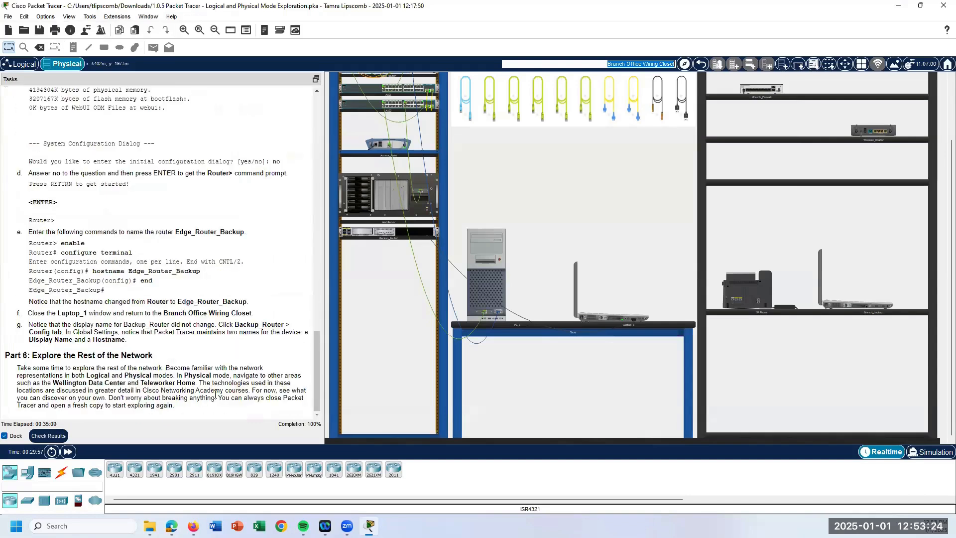
View the whole network in Logical mode, and return to the Branch Office Wiring Closet in Physical mode
click(30, 66)
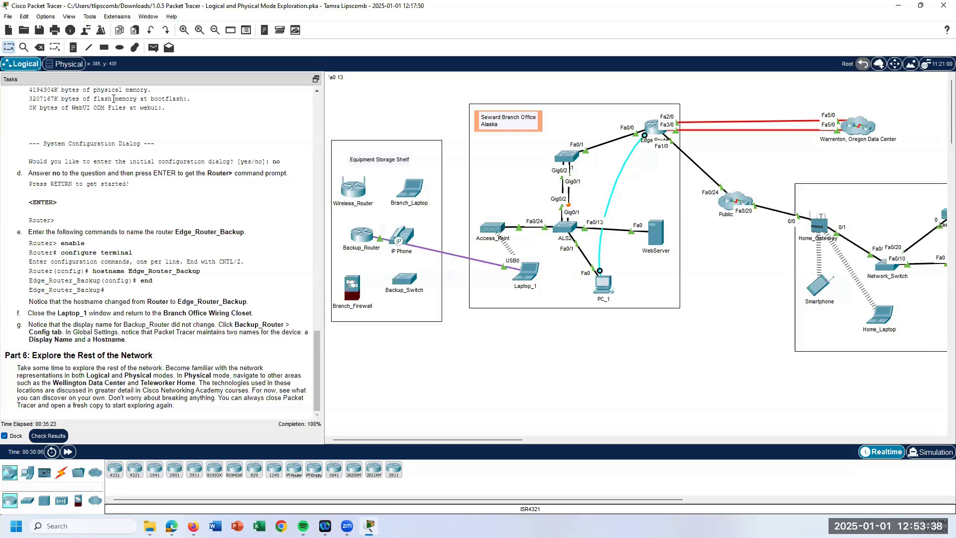
click(81, 66)
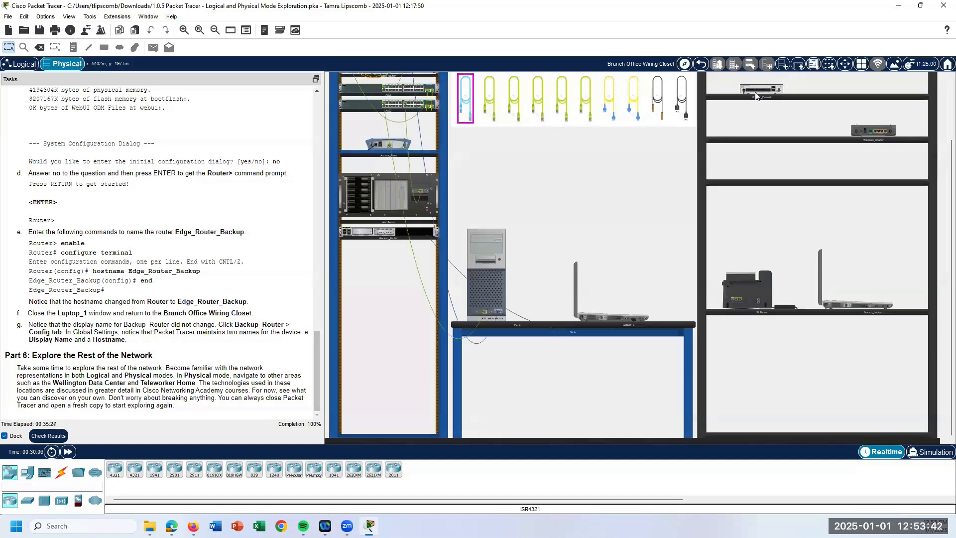
Jump to the Teleworker Home building from the Physical Locations list, and close that list
click(685, 64)
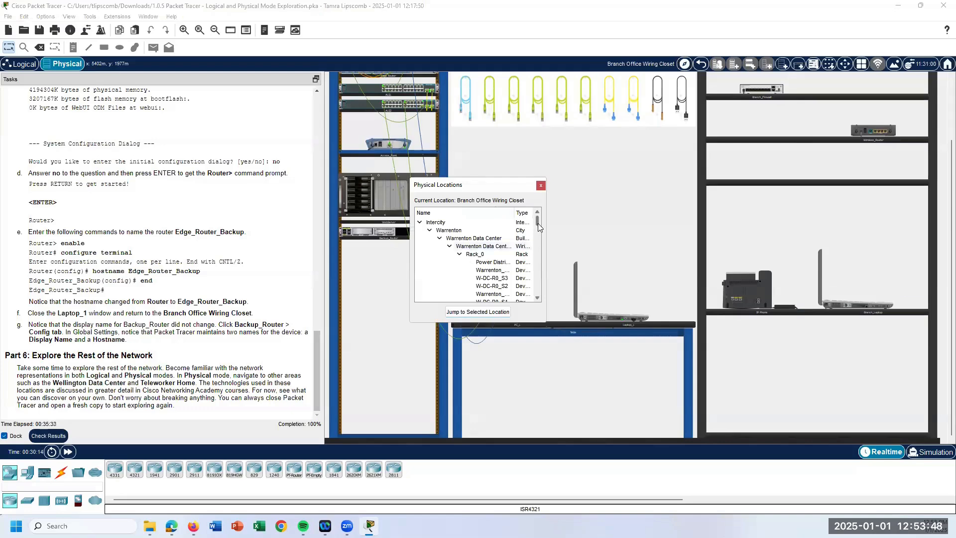
scroll(539, 228, down, 1)
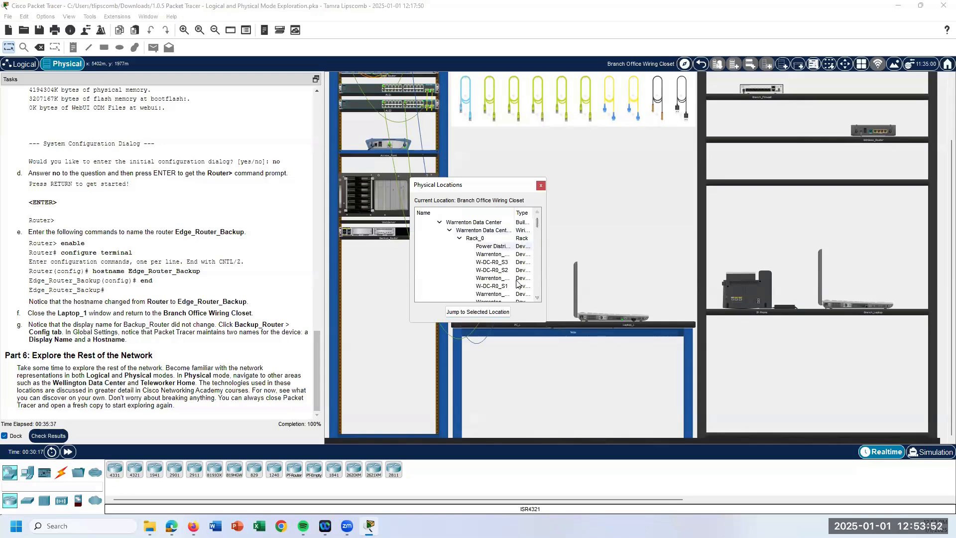
drag(537, 224, 538, 241)
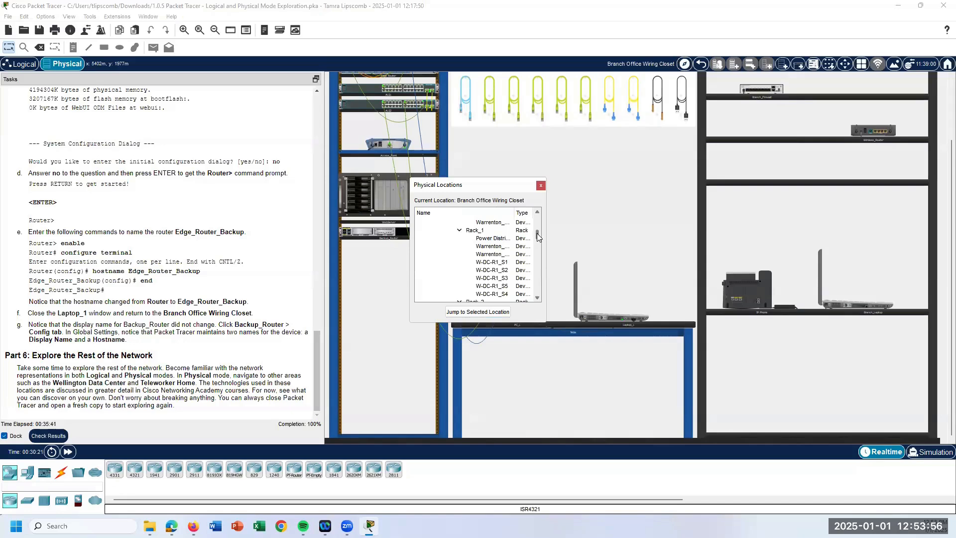
click(536, 267)
click(536, 269)
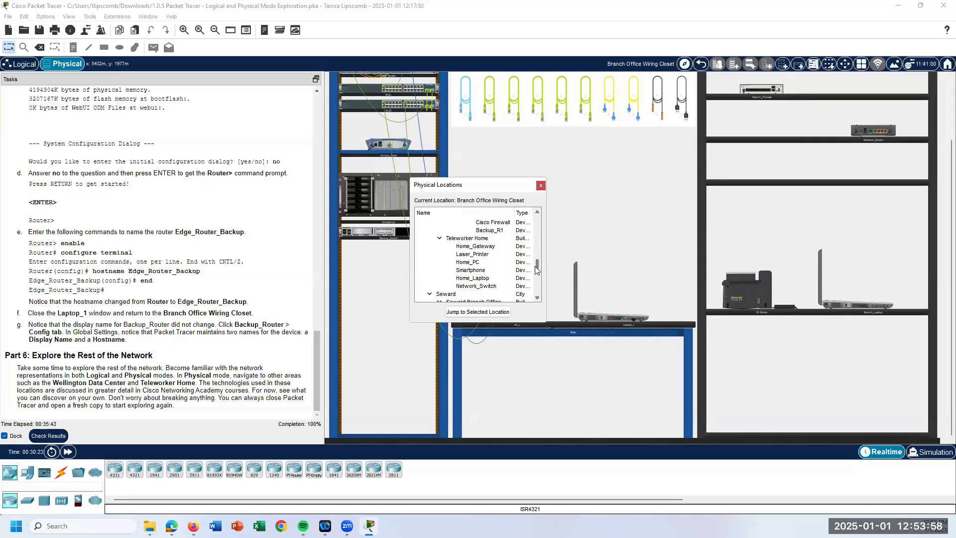
drag(536, 267, 535, 267)
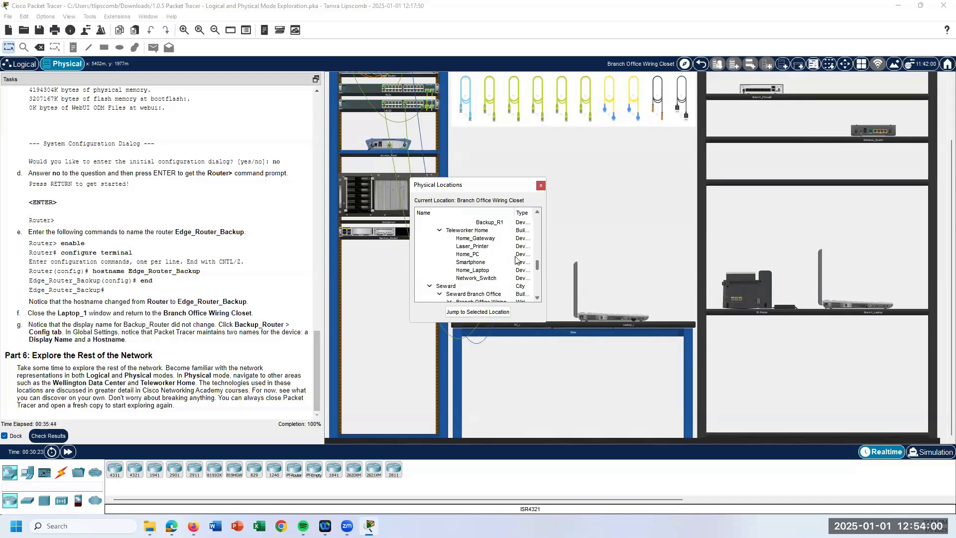
click(481, 231)
double_click(476, 232)
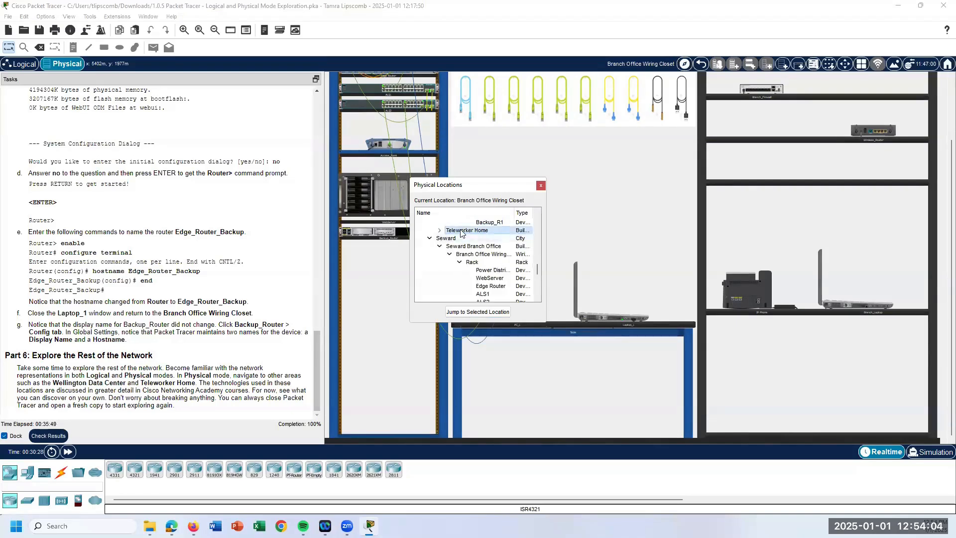
double_click(517, 231)
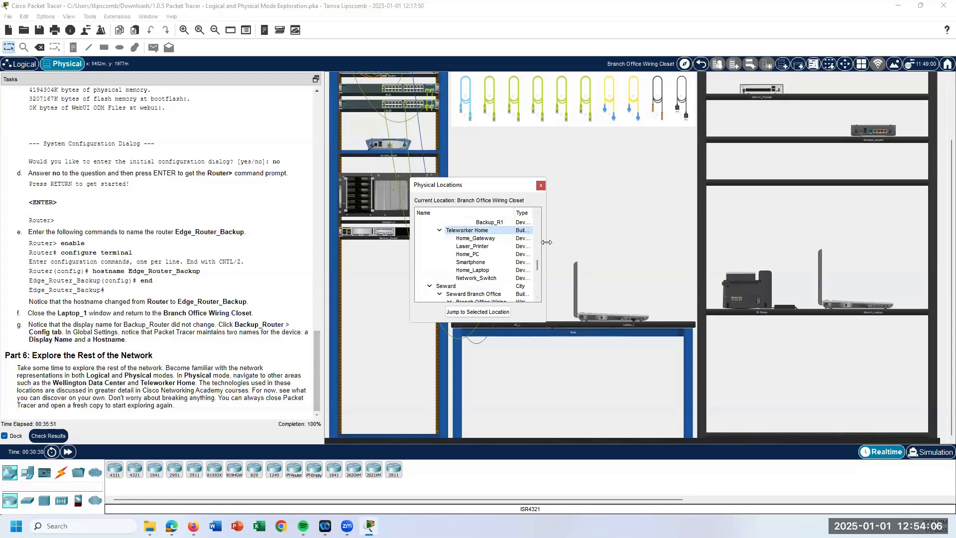
click(516, 317)
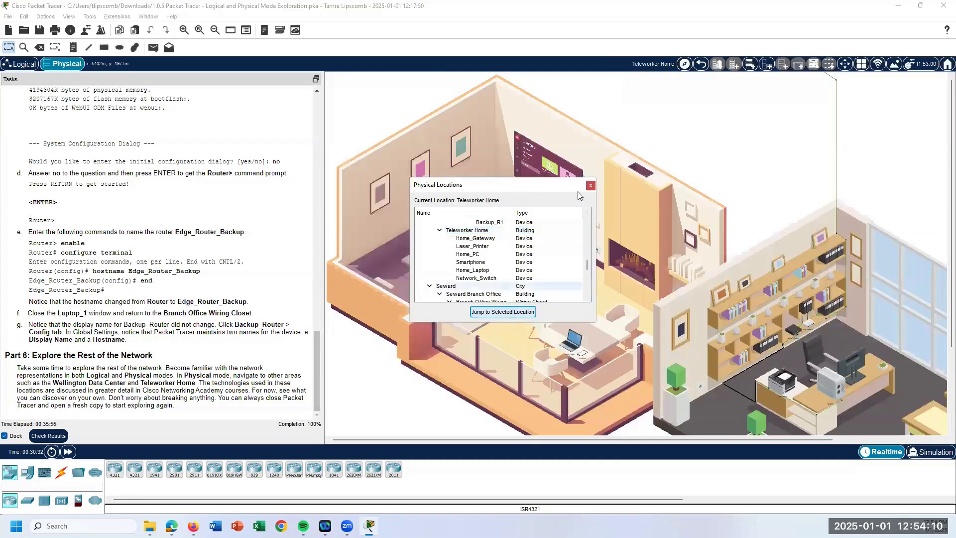
click(591, 186)
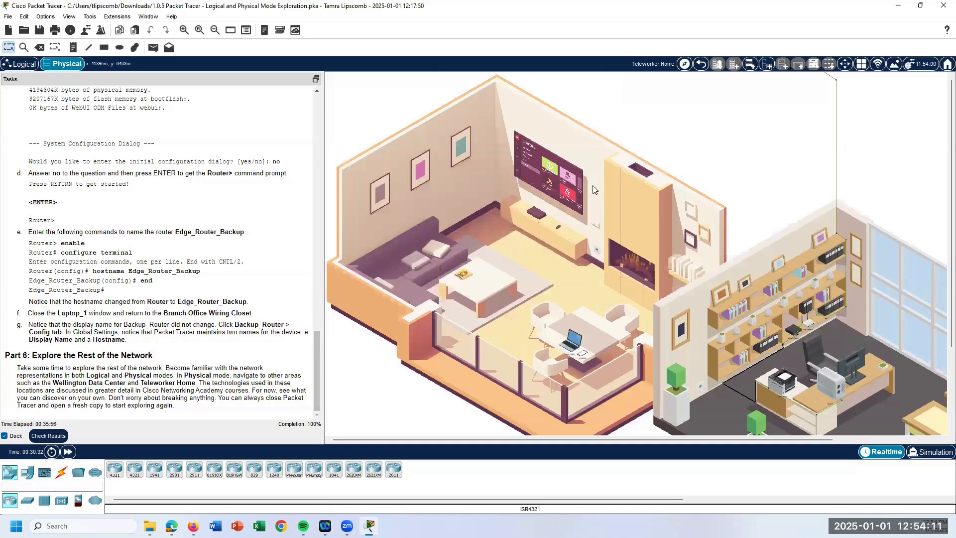
Open the Home_Laptop device on the Teleworker Home's dining table to examine its physical view
click(578, 348)
click(685, 65)
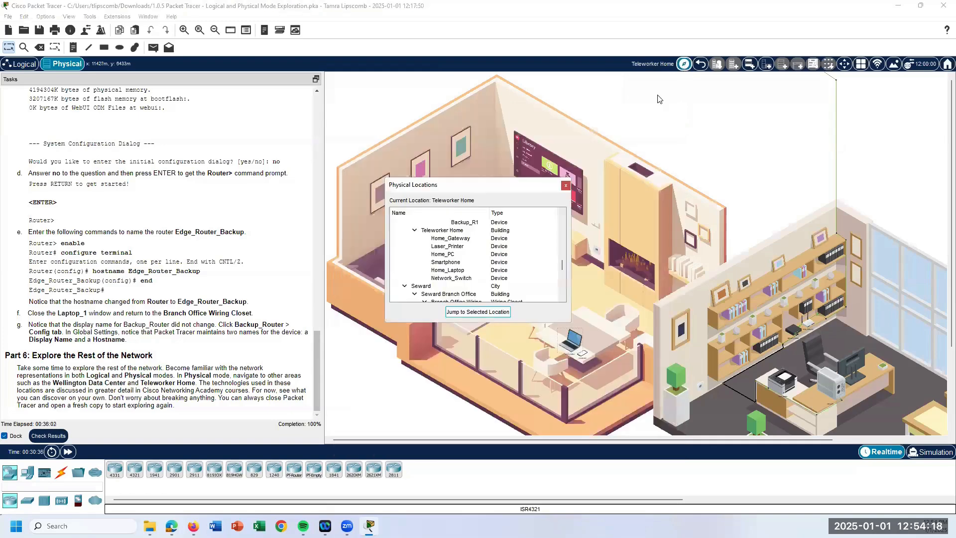
click(442, 253)
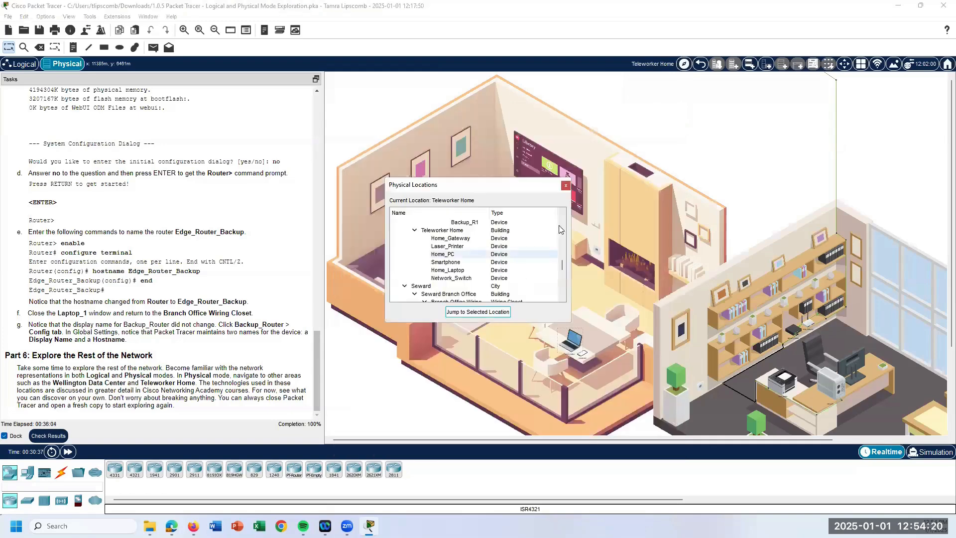
click(571, 349)
click(570, 349)
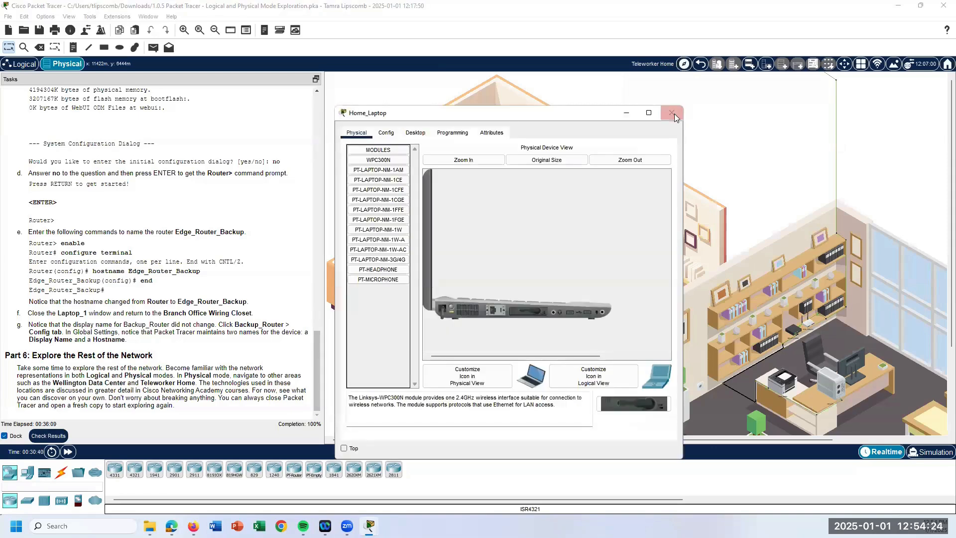